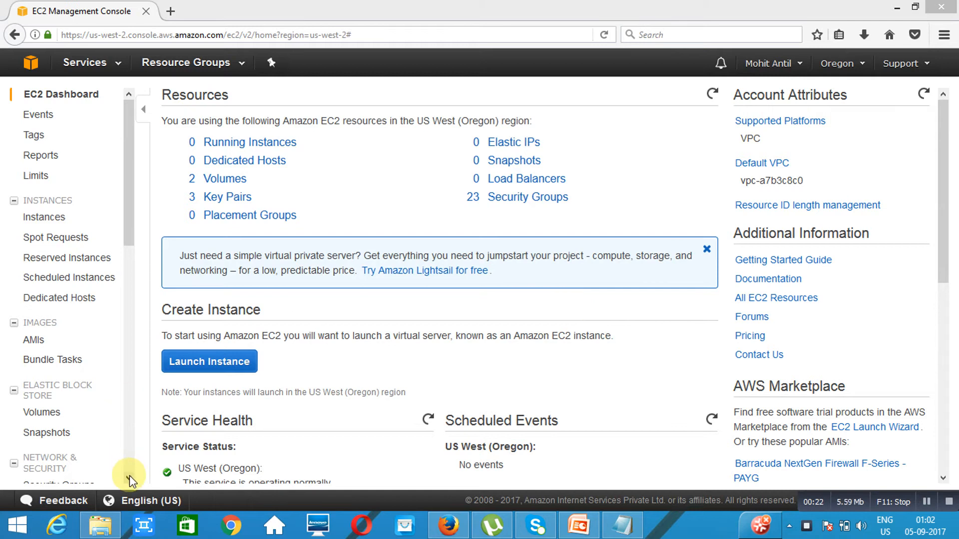
Examine the Application and Classic choices for a new load balancer, and return to the load balancer list without creating one.
scroll(130, 475, down, 6)
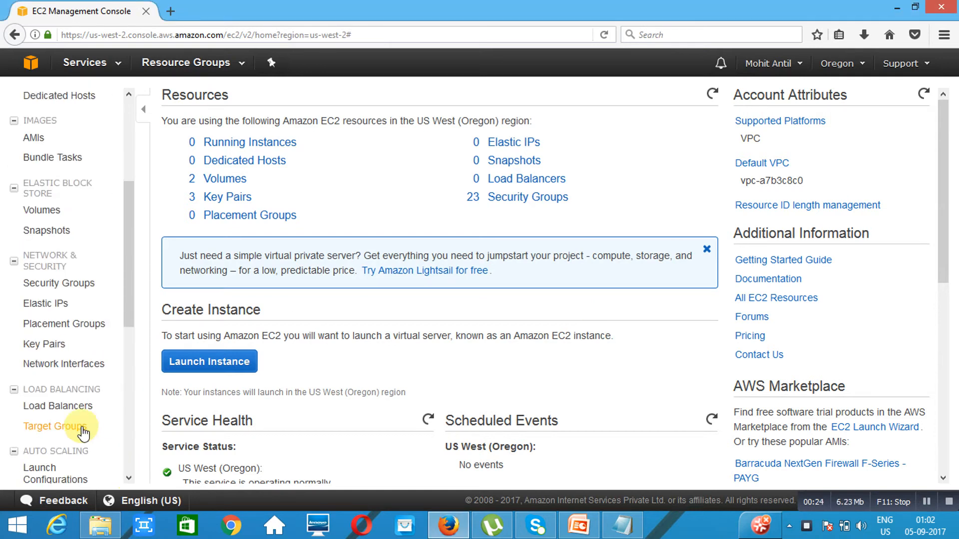
click(59, 413)
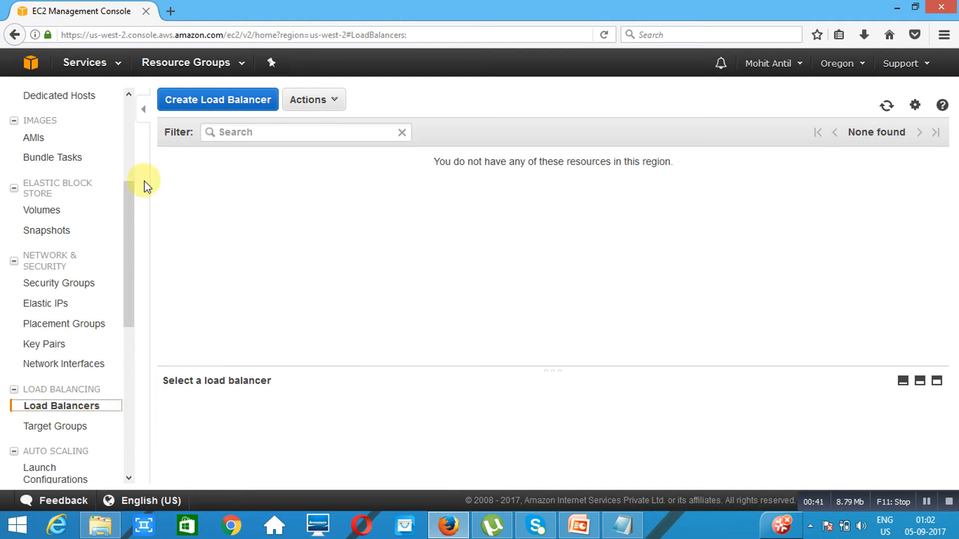
click(217, 102)
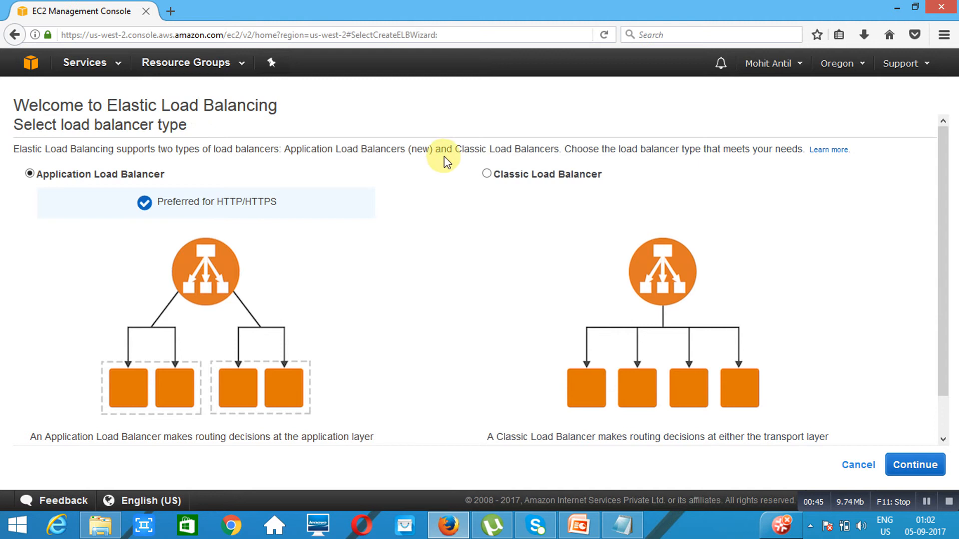
click(488, 175)
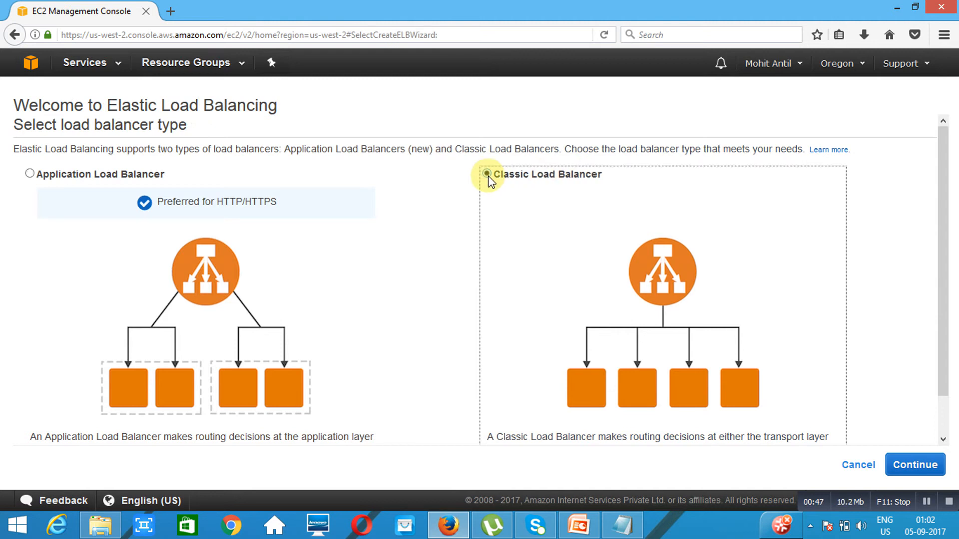
click(30, 175)
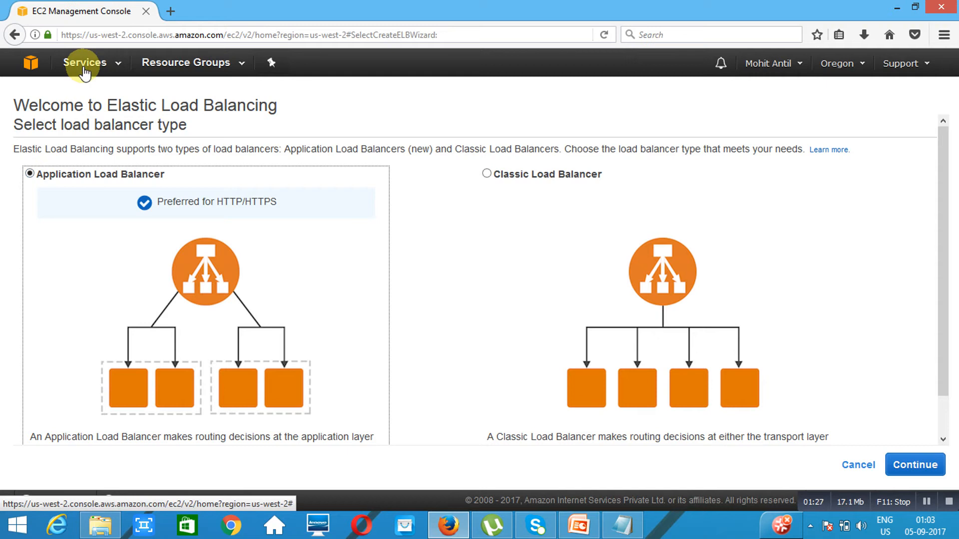
click(16, 37)
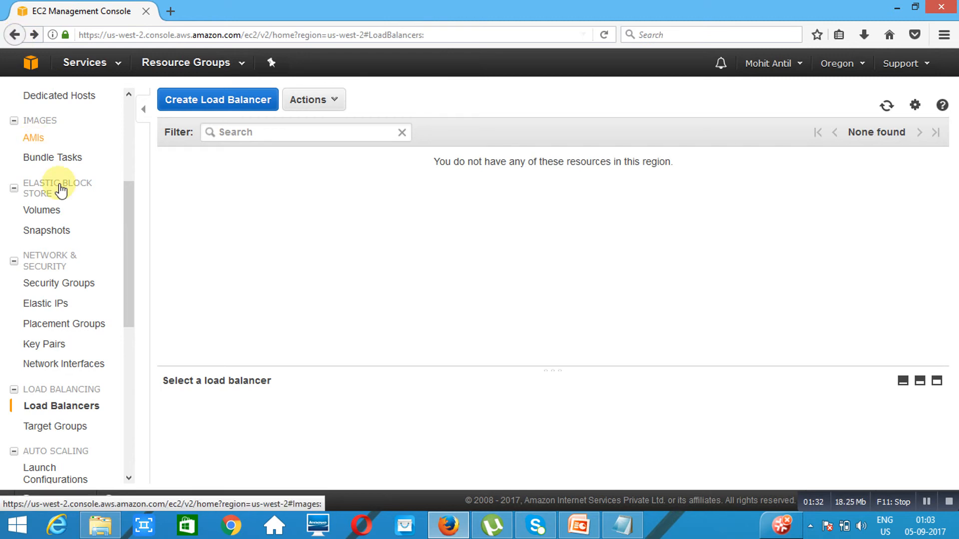
Start launching a new EC2 instance with Amazon Linux AMI 2017.03.1 (HVM) and the t2.micro type.
scroll(129, 111, up, 5)
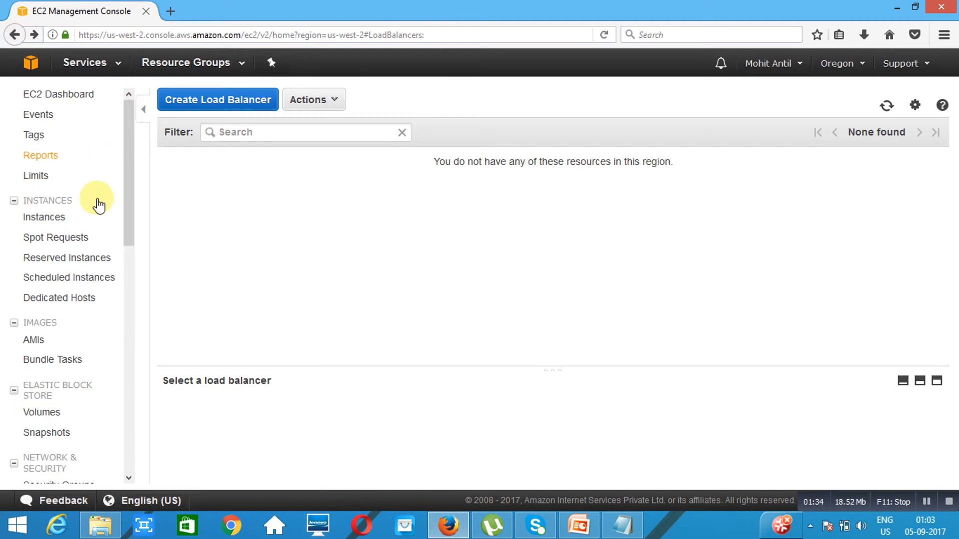
click(48, 220)
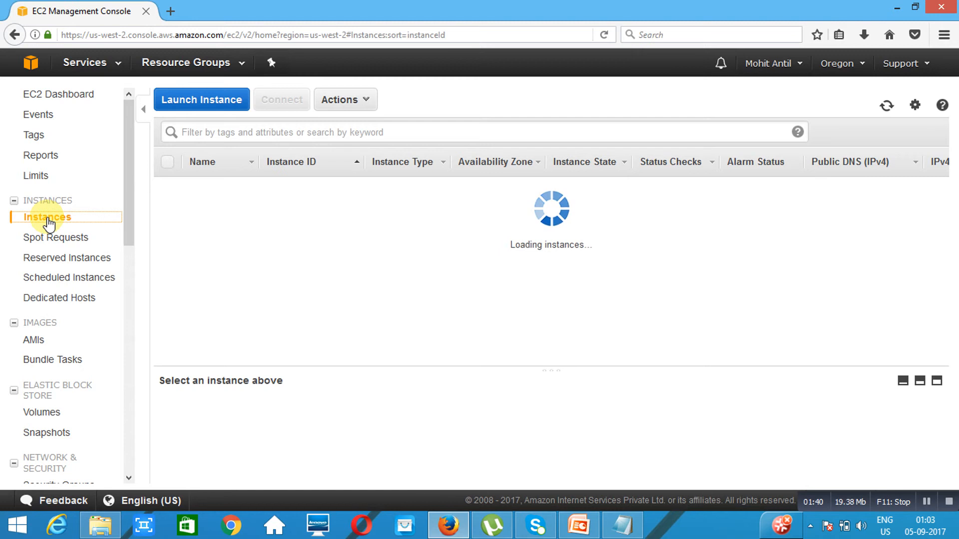
click(199, 101)
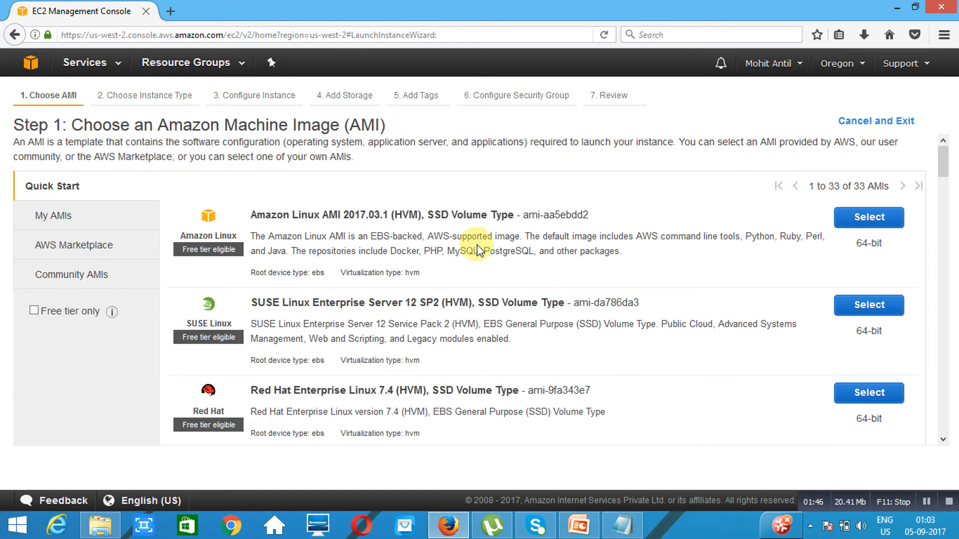
click(877, 224)
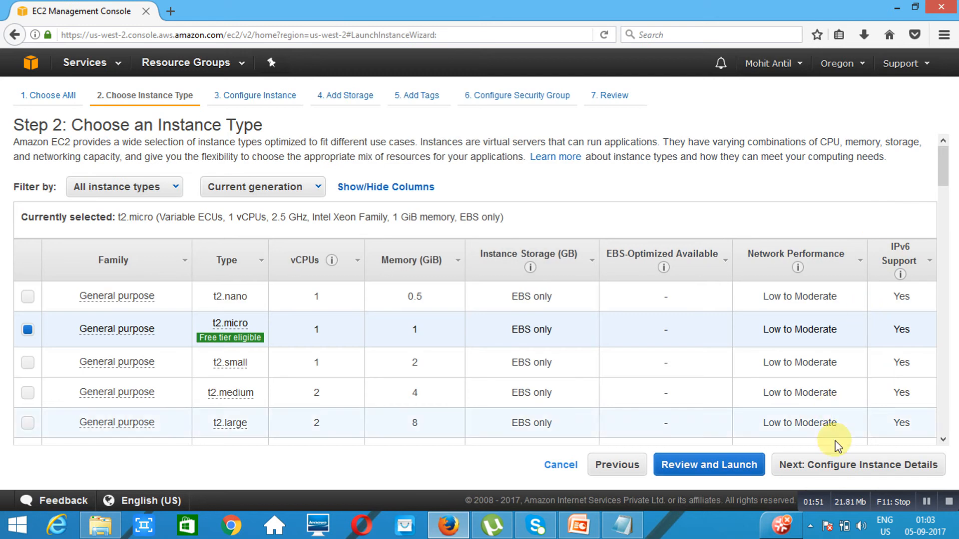
click(857, 469)
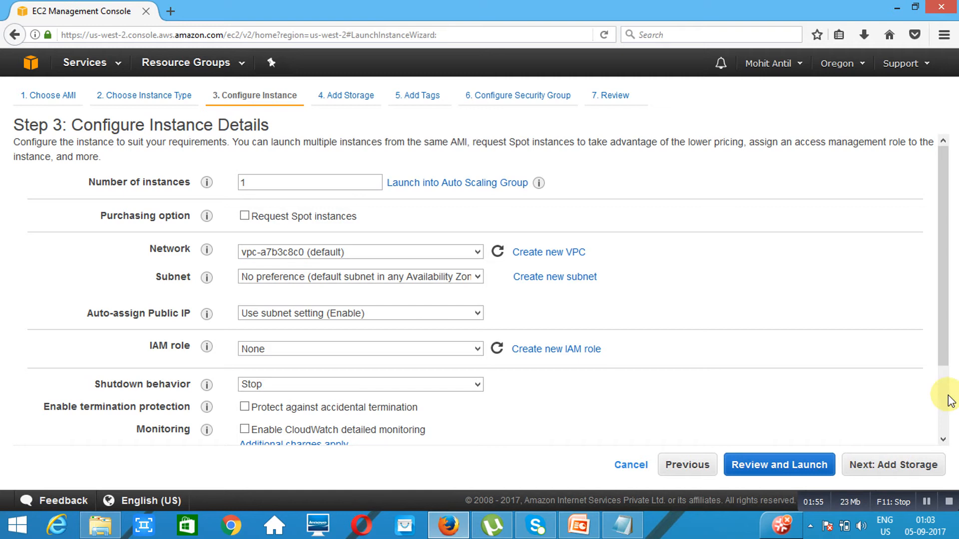
Check the script in bootstrapscript.txt and paste it as text into the instance's user data under Advanced Details.
scroll(943, 428, down, 3)
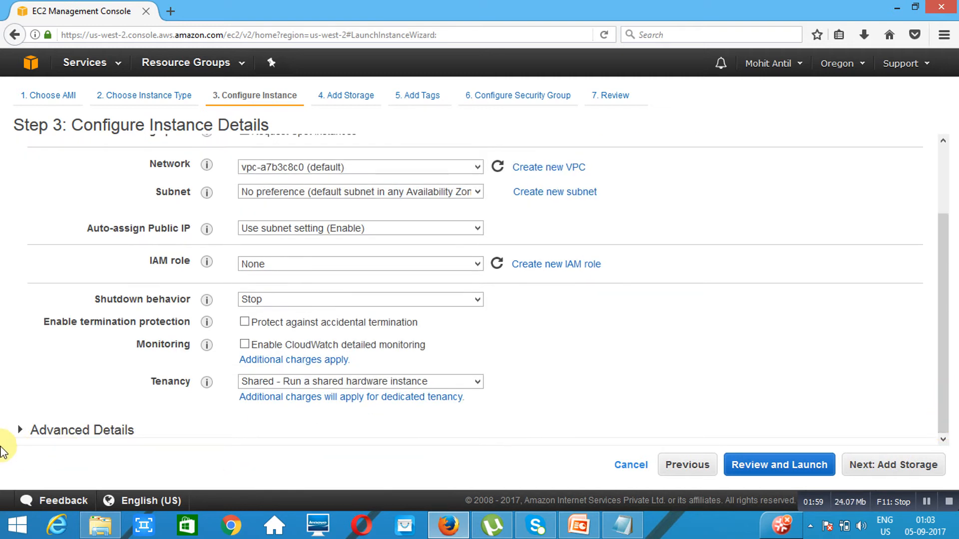
click(21, 432)
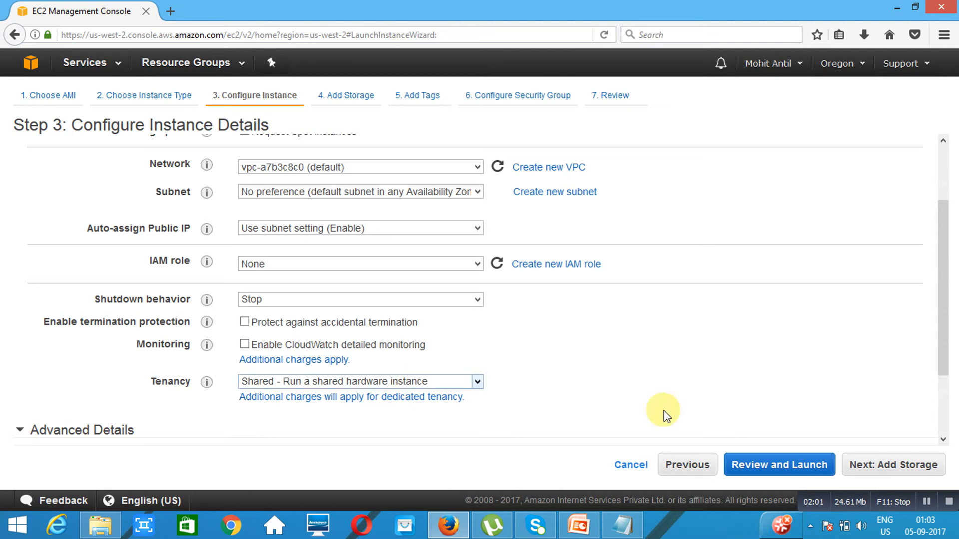
scroll(944, 429, down, 3)
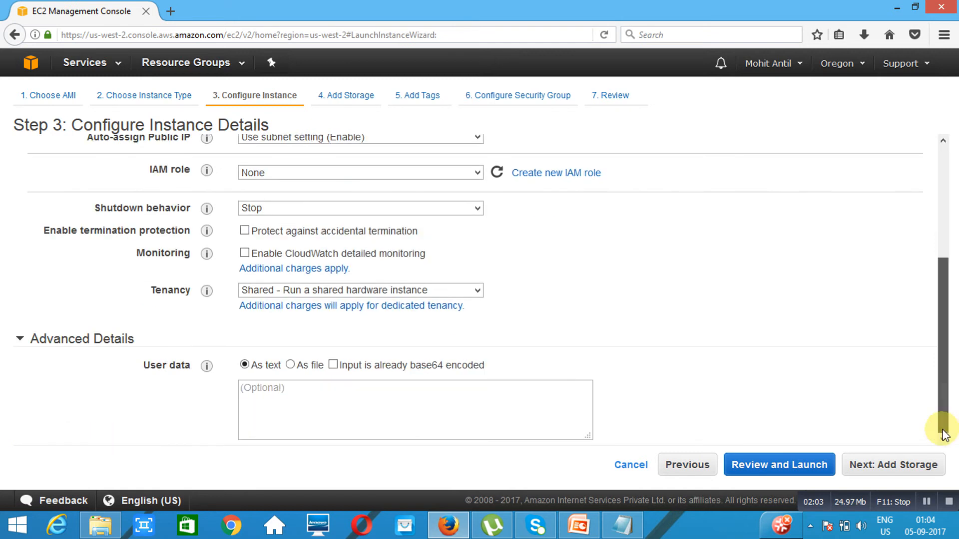
click(624, 525)
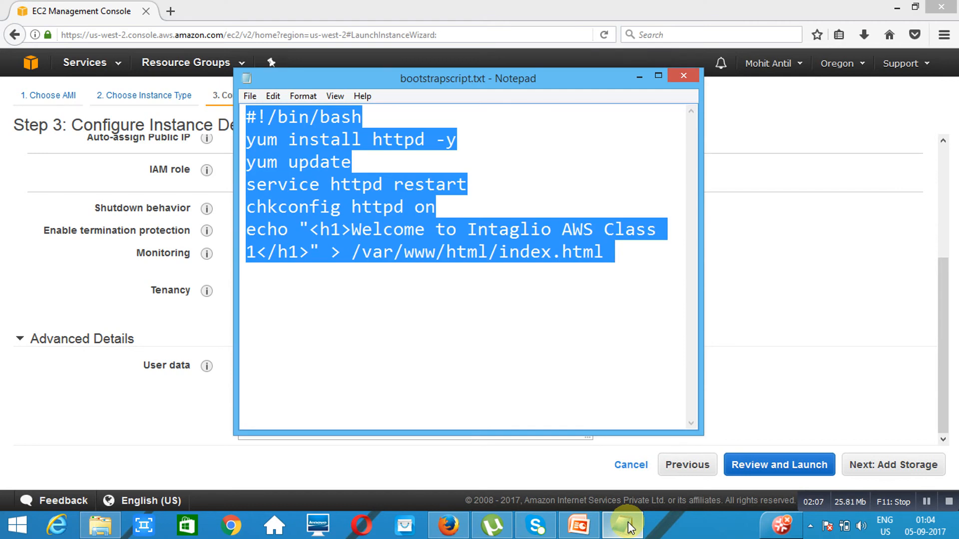
click(639, 78)
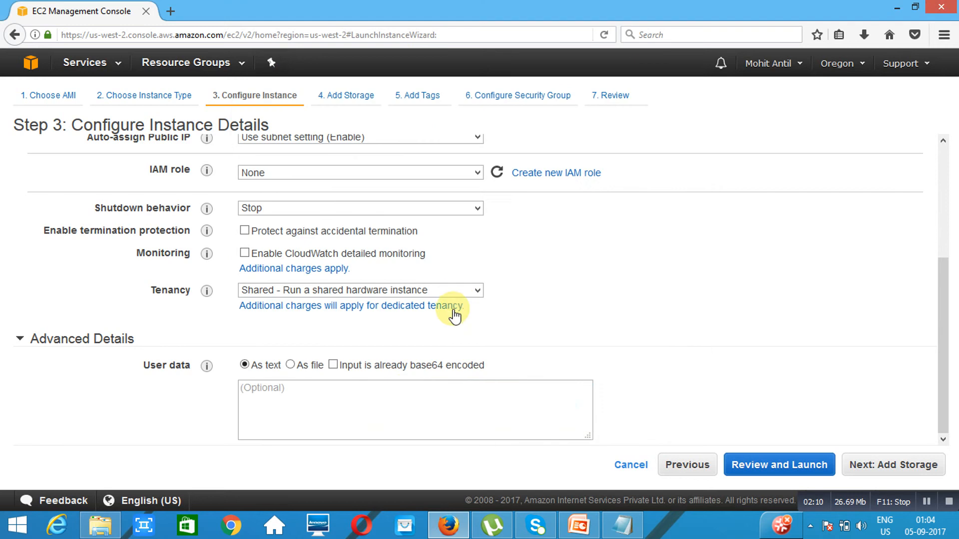
click(408, 391)
key(ctrl+v)
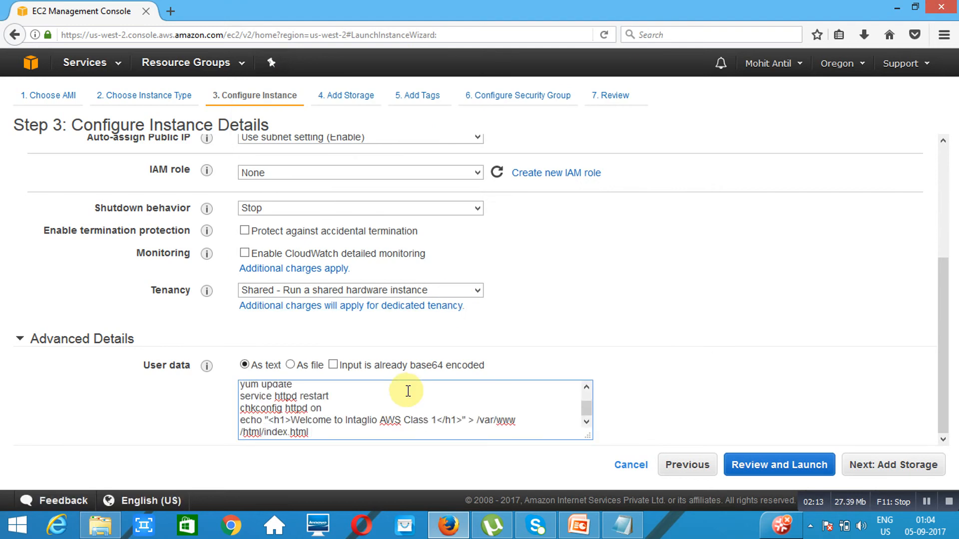
click(437, 421)
drag(434, 422, 293, 421)
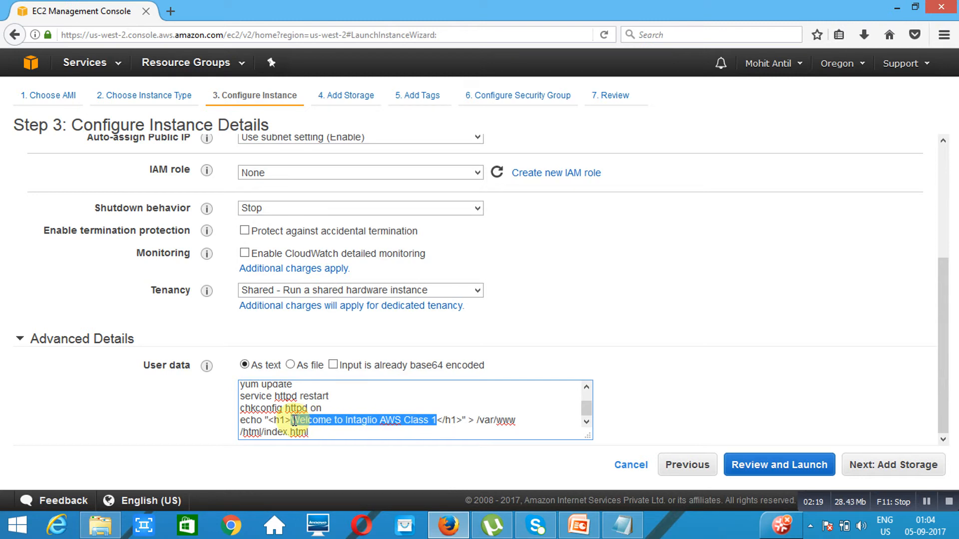
click(898, 471)
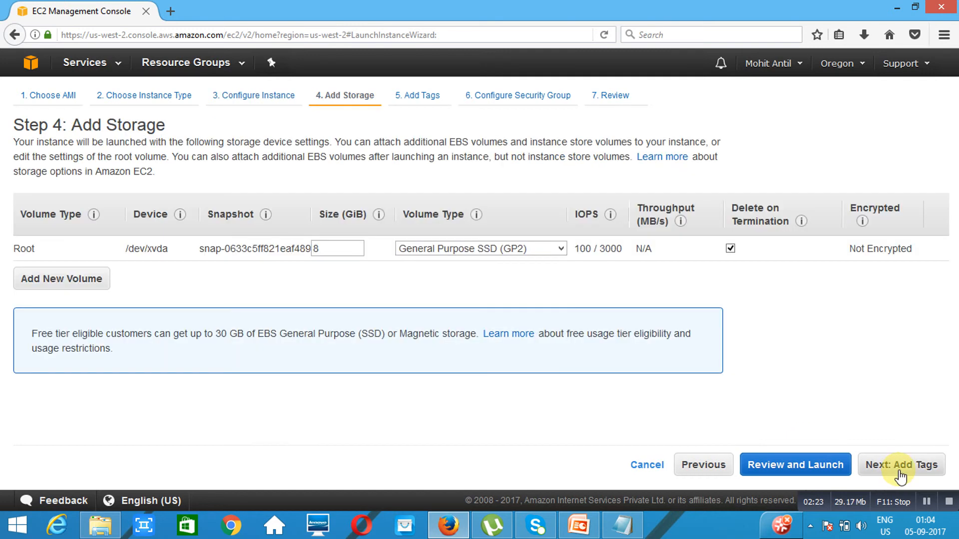
Keep the default storage and add a tag with key Name and value Web Server1 to the instance.
click(899, 474)
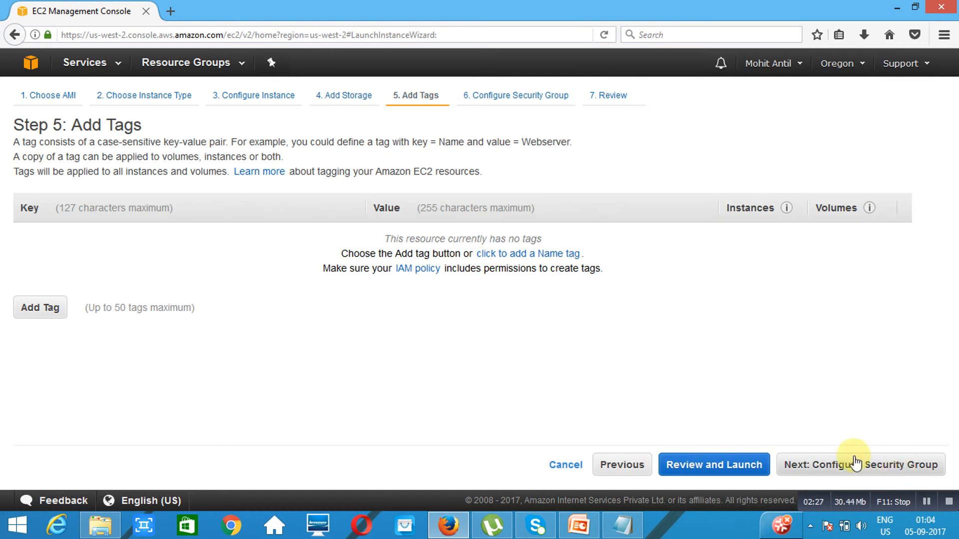
click(41, 313)
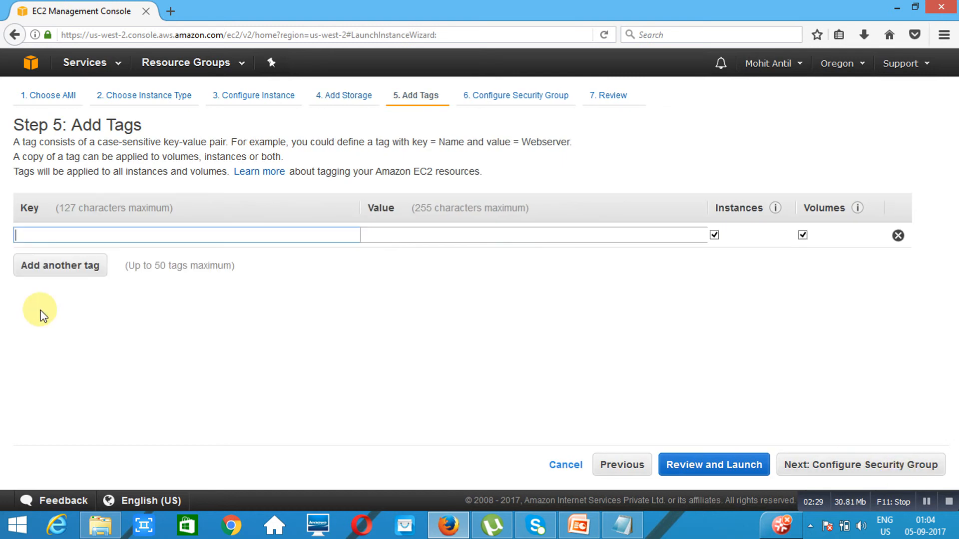
text(Name)
key(Tab)
text(Web Server1)
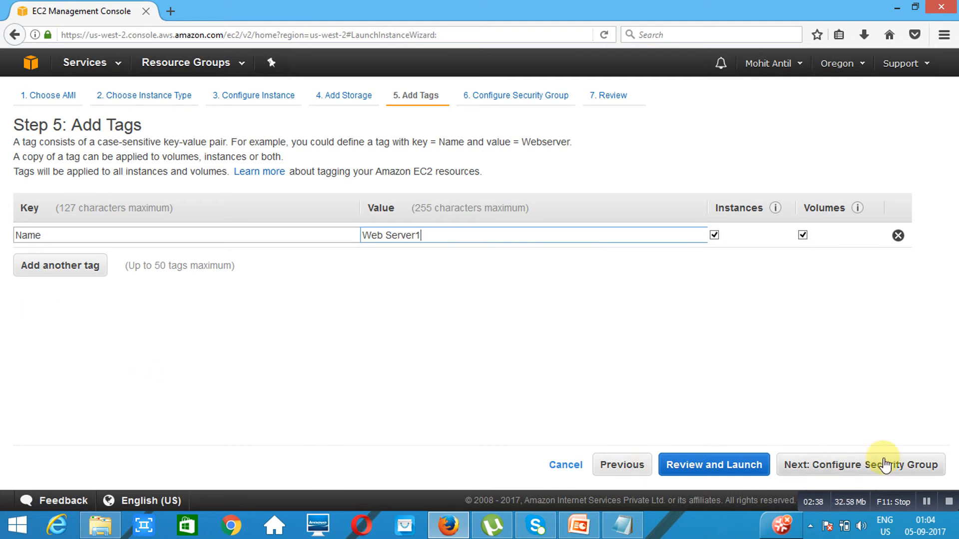
click(850, 469)
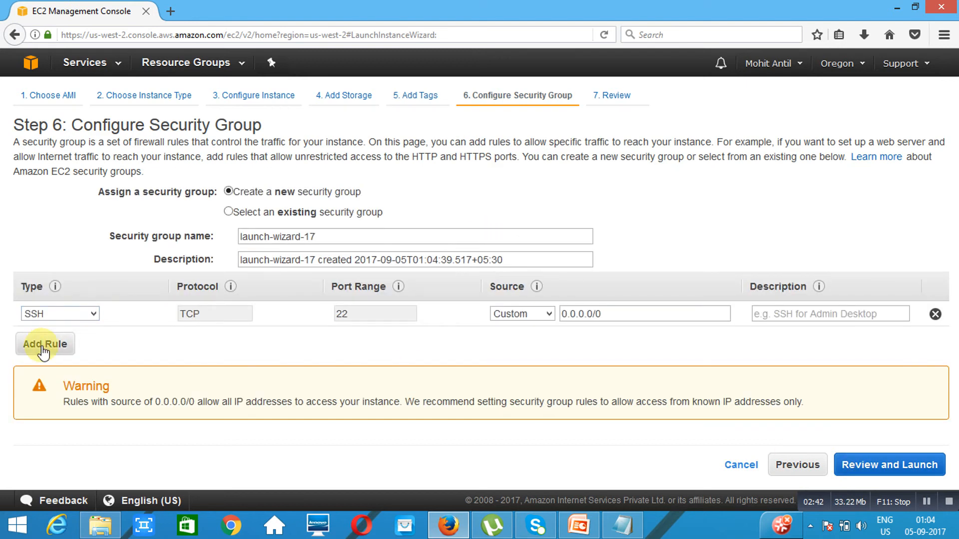
Add an HTTP rule to the instance's new security group and continue to the launch review.
click(42, 347)
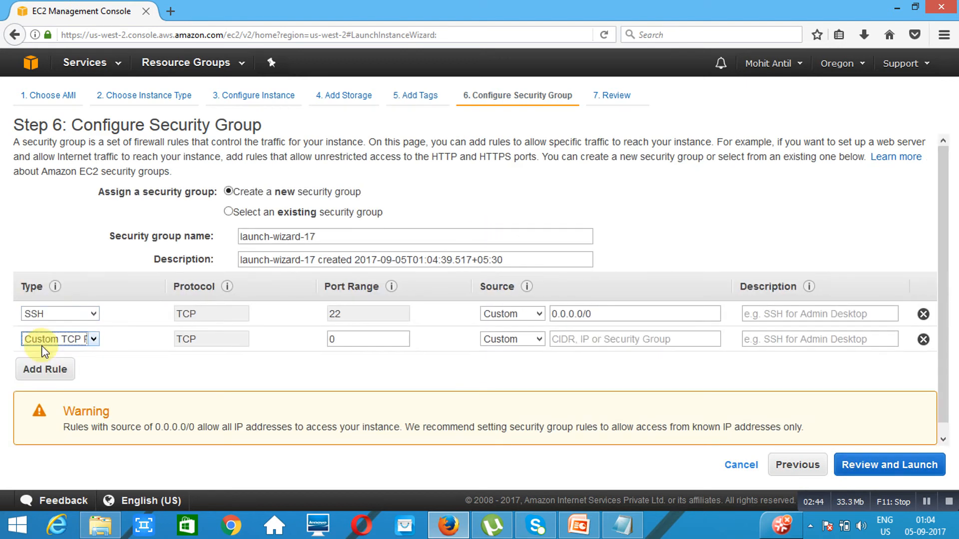
click(94, 340)
key(h)
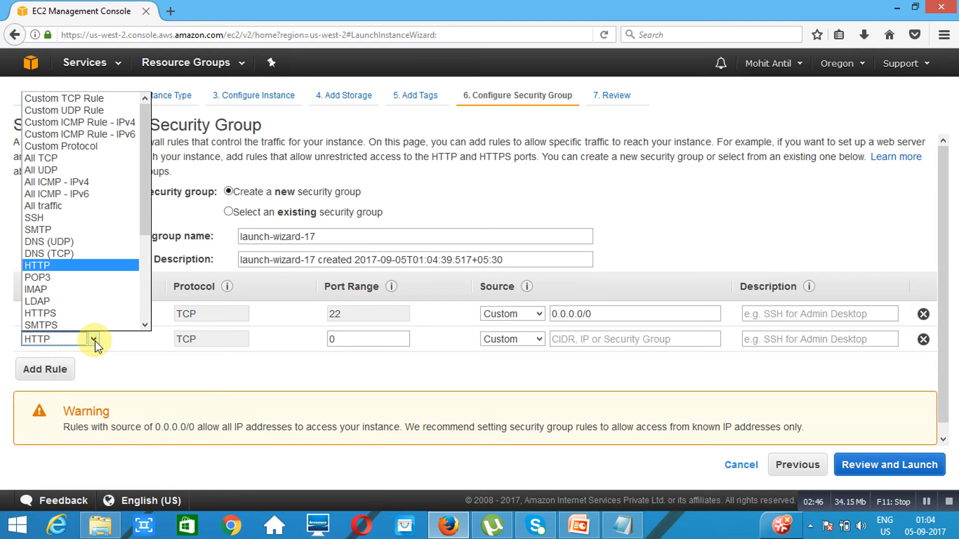
key(Return)
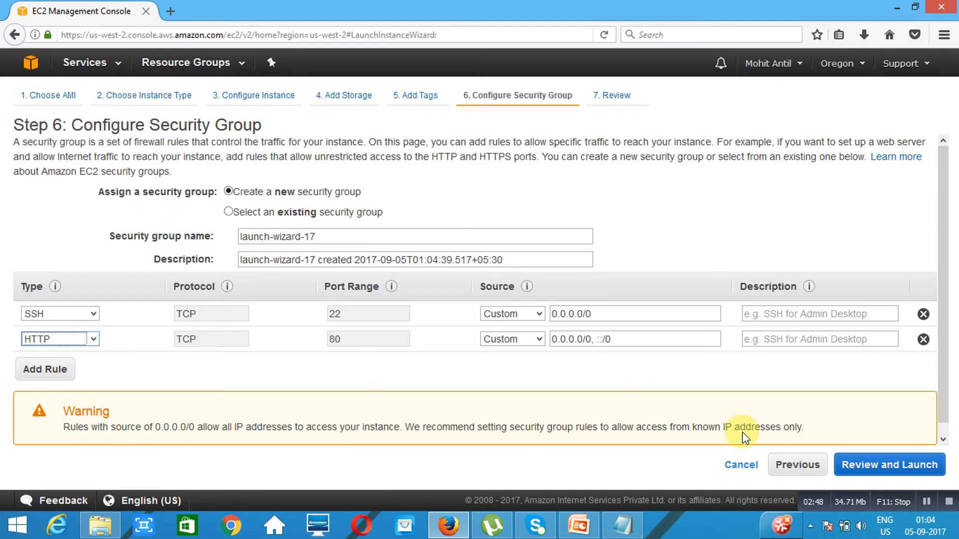
click(877, 470)
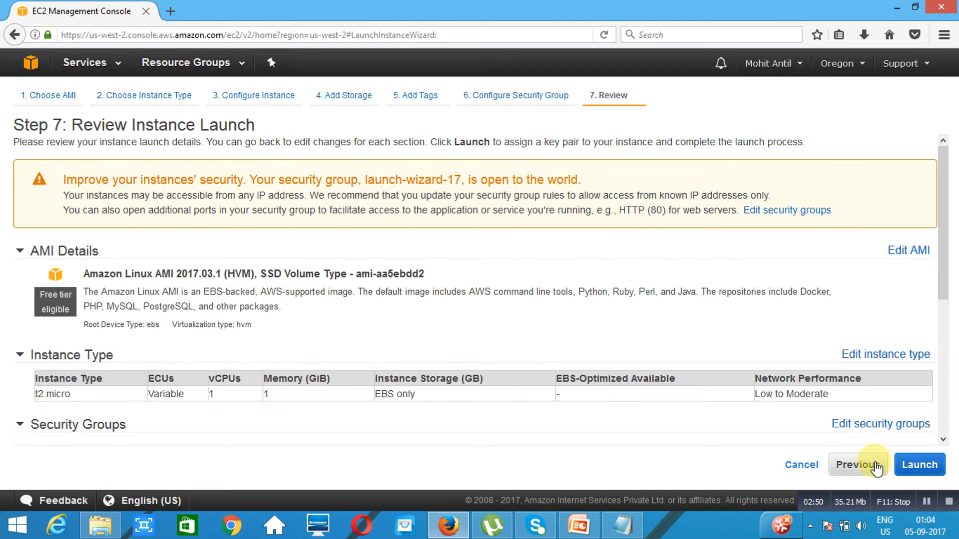
Launch the instance with the existing 1stSept key pair, acknowledging access to its private key file, and display the instance list.
click(909, 466)
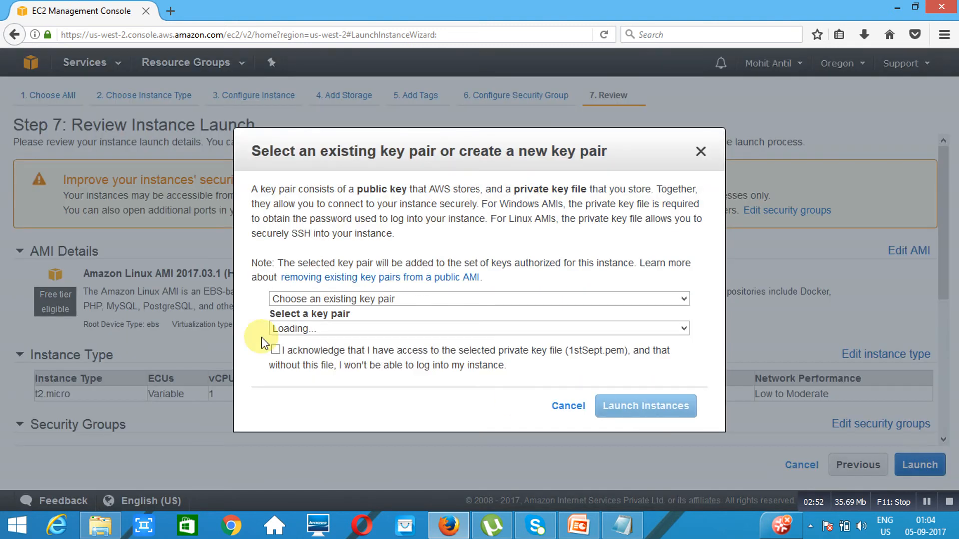
click(276, 349)
click(634, 405)
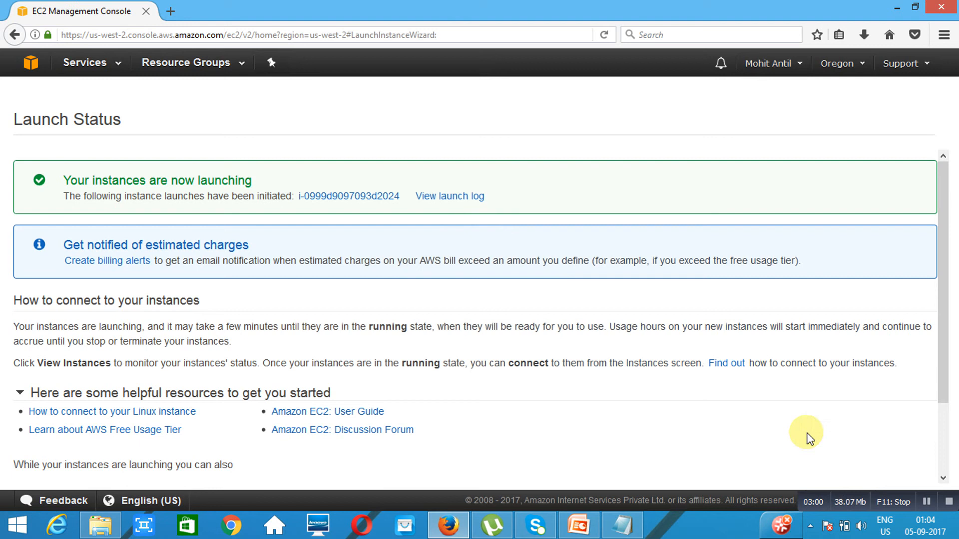
scroll(945, 473, down, 3)
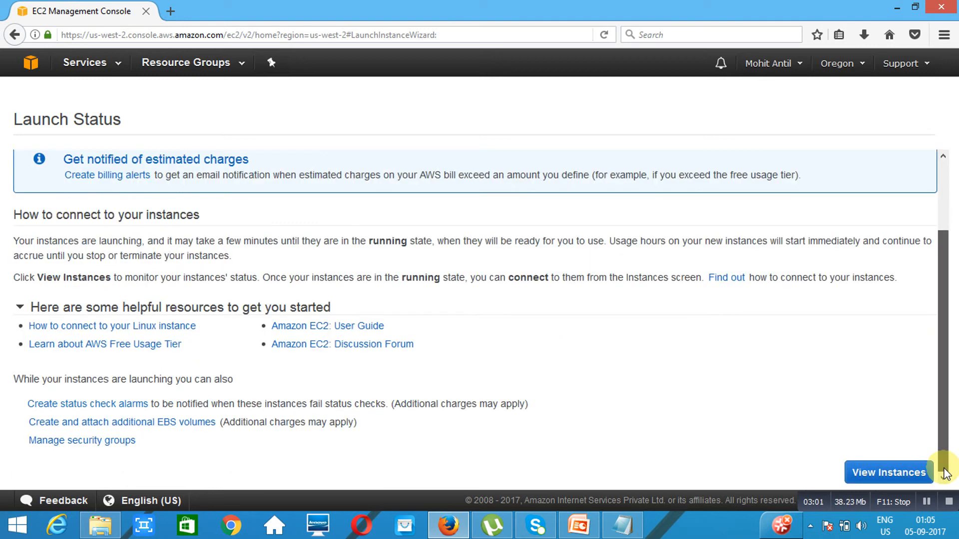
click(873, 477)
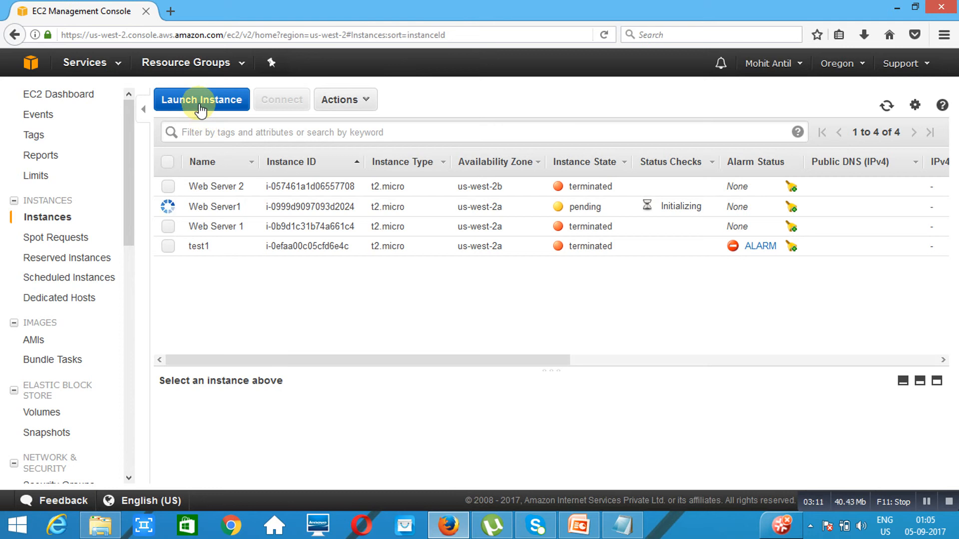
Begin launching another instance from Amazon Linux AMI 2017.03.1 (HVM), keeping the t2.micro type, and continue to the instance details.
click(199, 102)
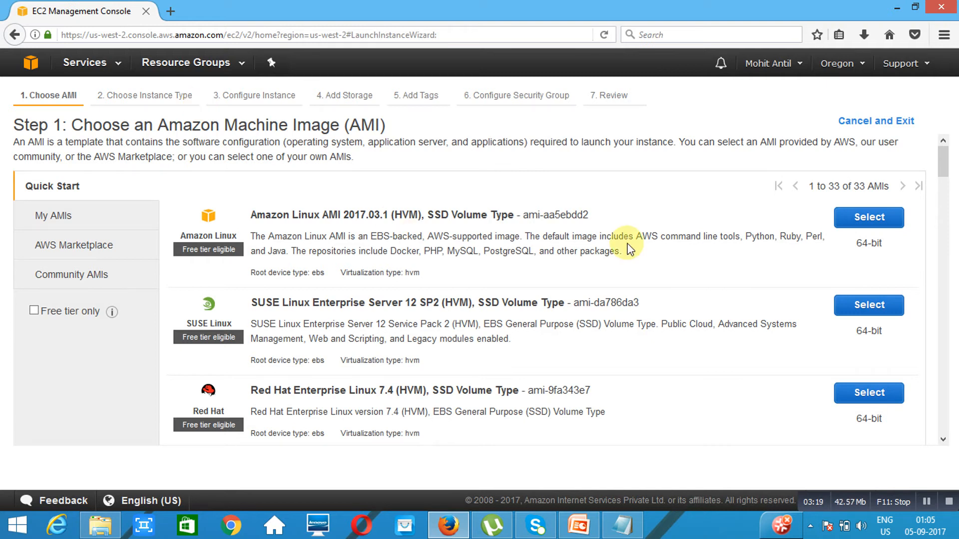
click(872, 219)
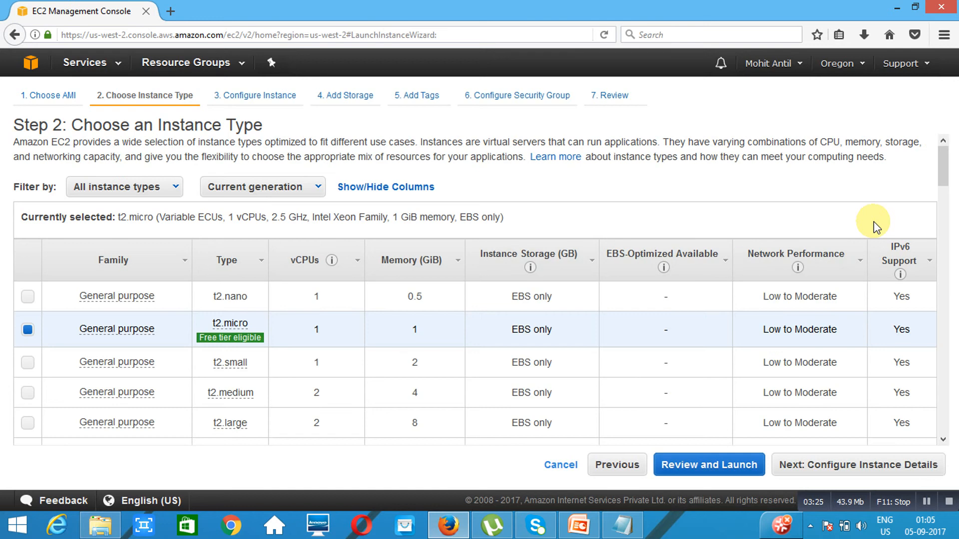
click(859, 470)
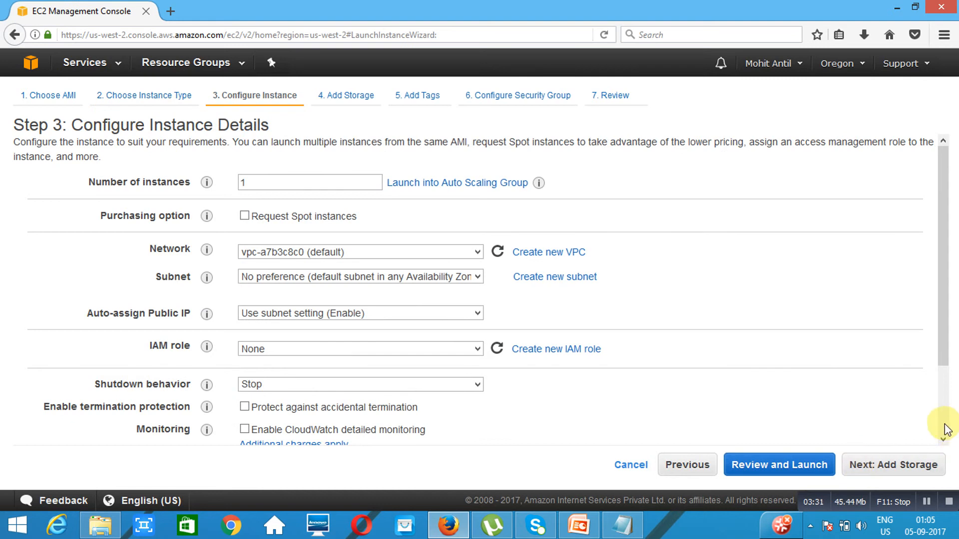
Paste the bootstrap script as text into the user data under Advanced Details and change its heading to "Welcome to Intaglio AWS Class 2".
scroll(945, 433, down, 3)
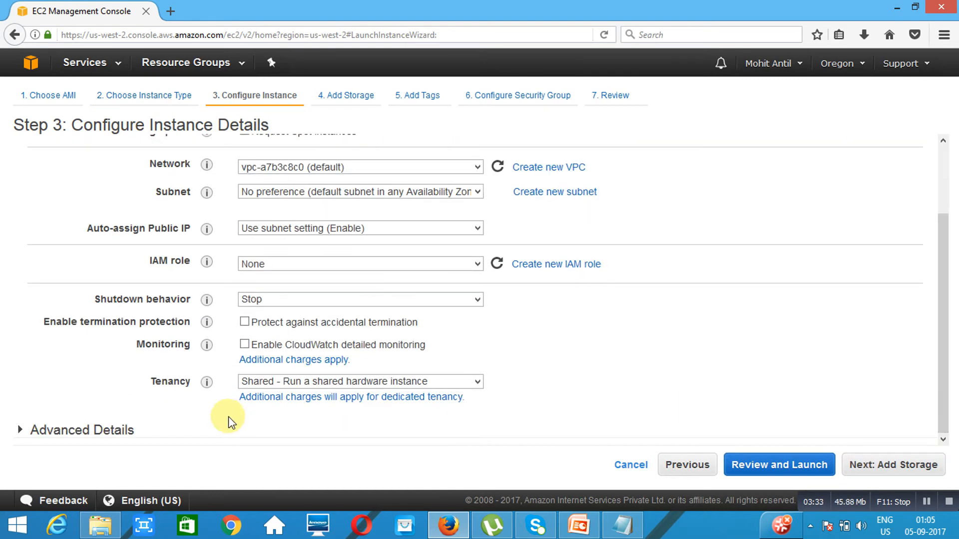
click(21, 430)
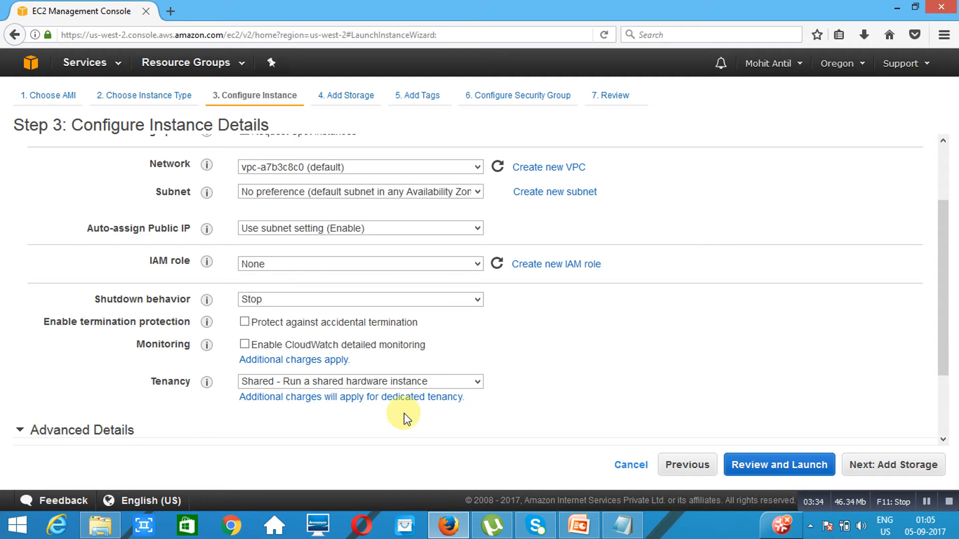
scroll(944, 444, down, 3)
click(500, 396)
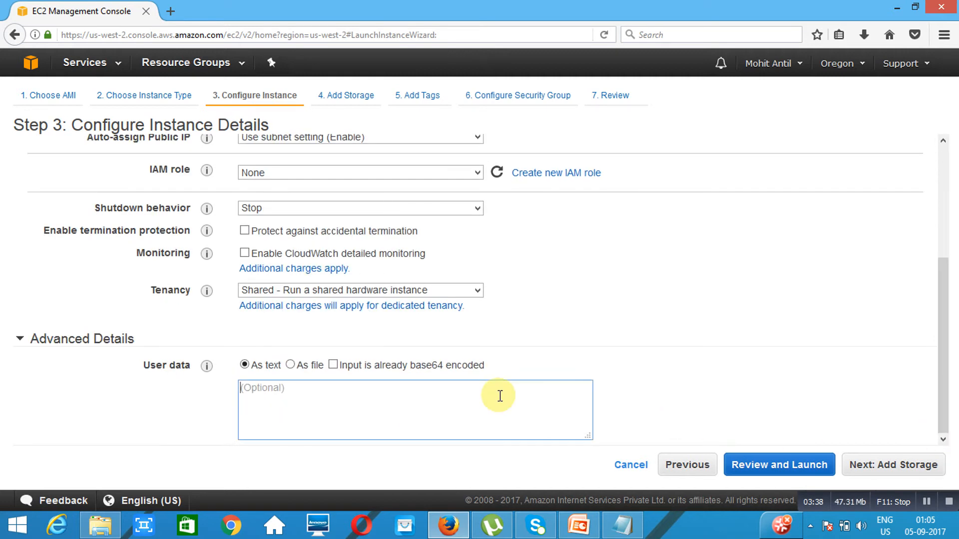
text(#!/bin/bash yum install httpd -y yum update service httpd restart chkconfig httpd on echo "<h1>Welcome to Intaglio AWS Class 1</h1>" > /var/www/html/index.html)
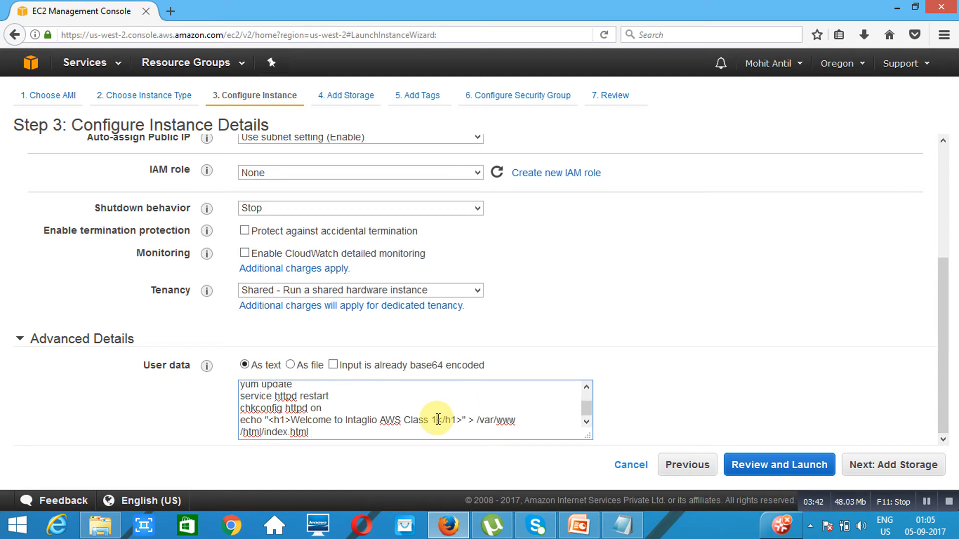
click(438, 419)
key(BackSpace)
text(2)
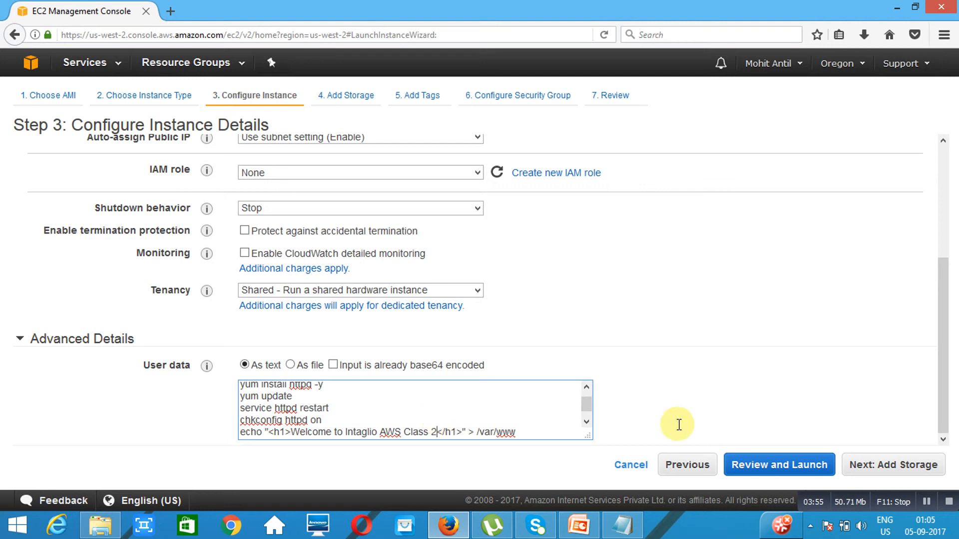
Keep the default storage and add a tag with key Name and value Web Server 2.
click(901, 476)
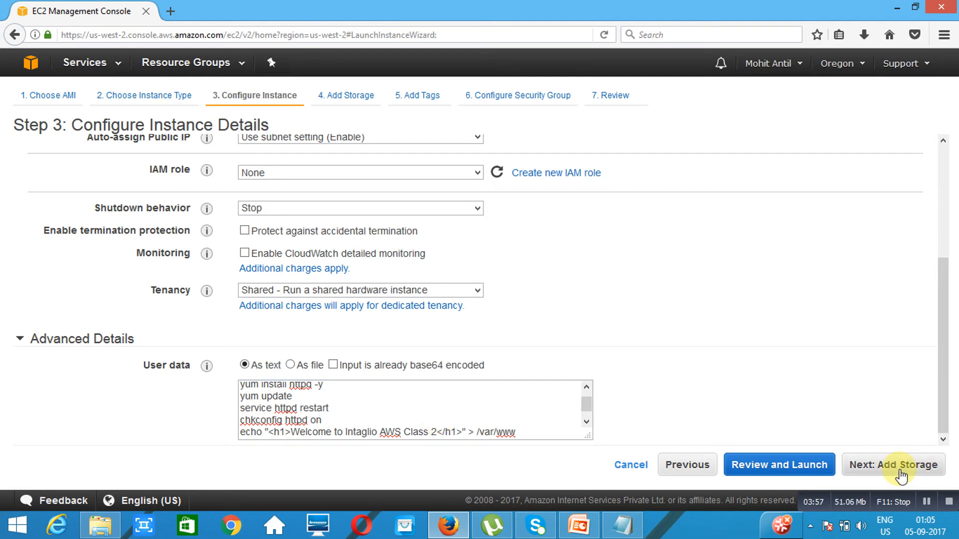
click(901, 466)
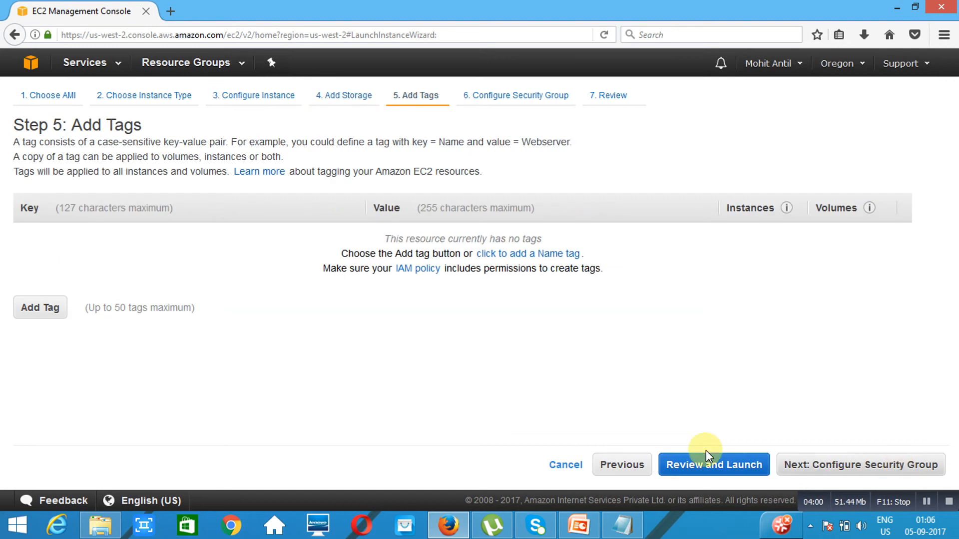
click(39, 312)
text(Name)
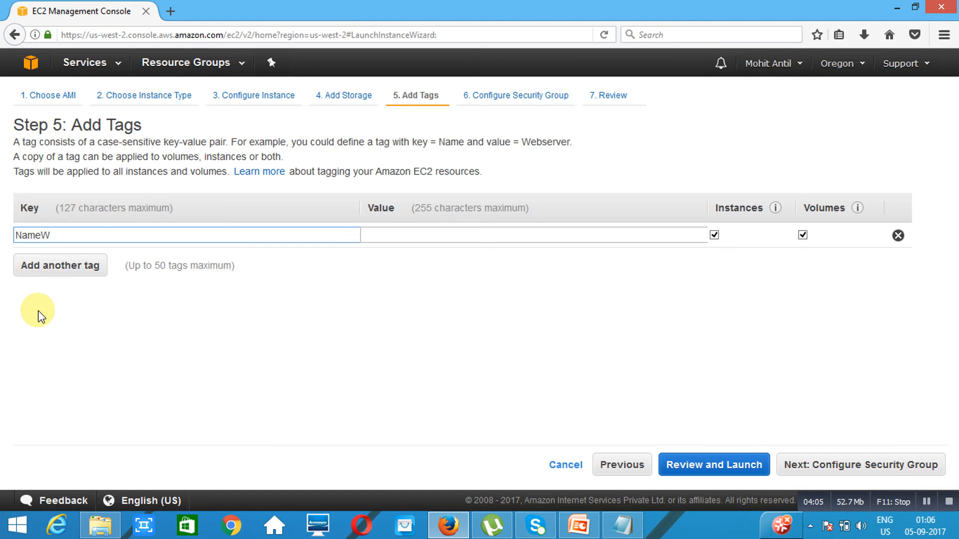
click(400, 238)
text(Web)
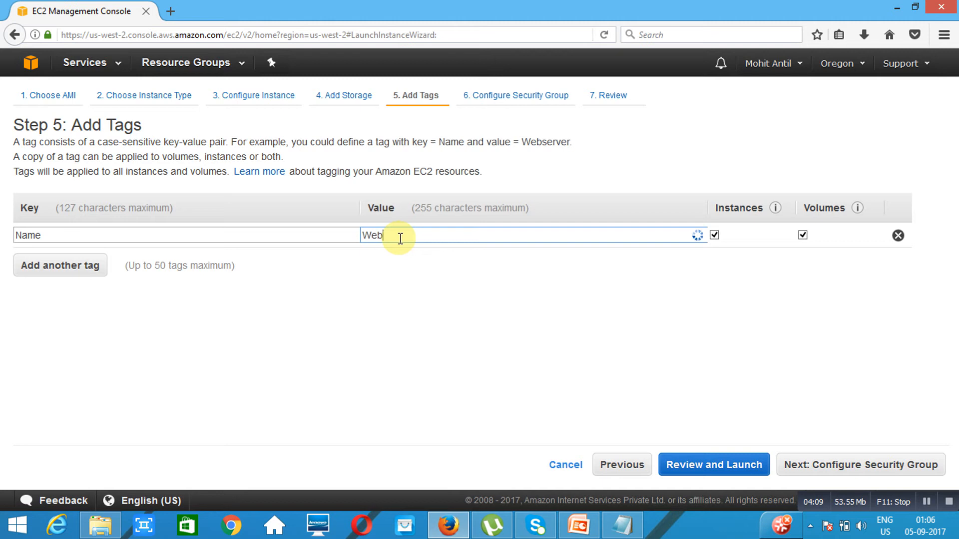
text( Server 2)
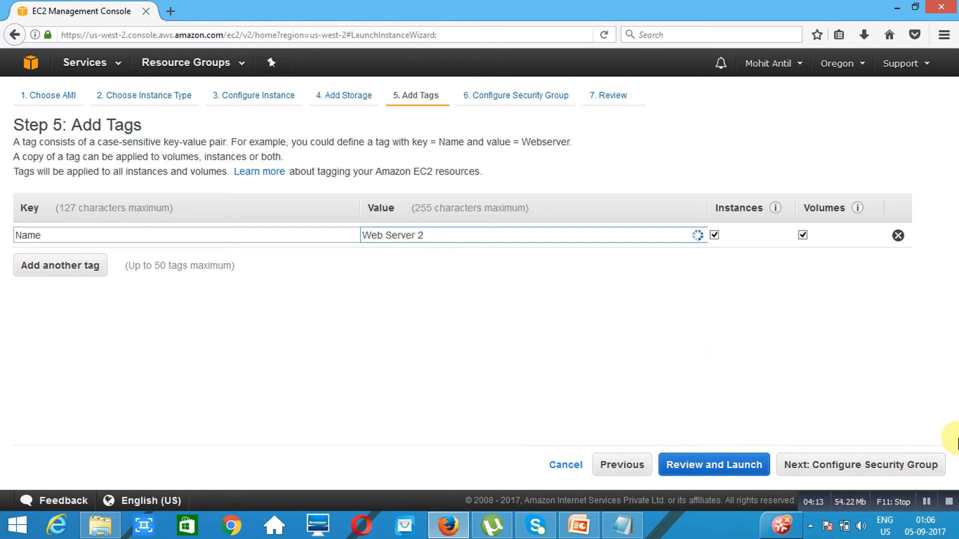
Add an HTTP rule to the second instance's new security group and proceed to the launch review.
click(874, 463)
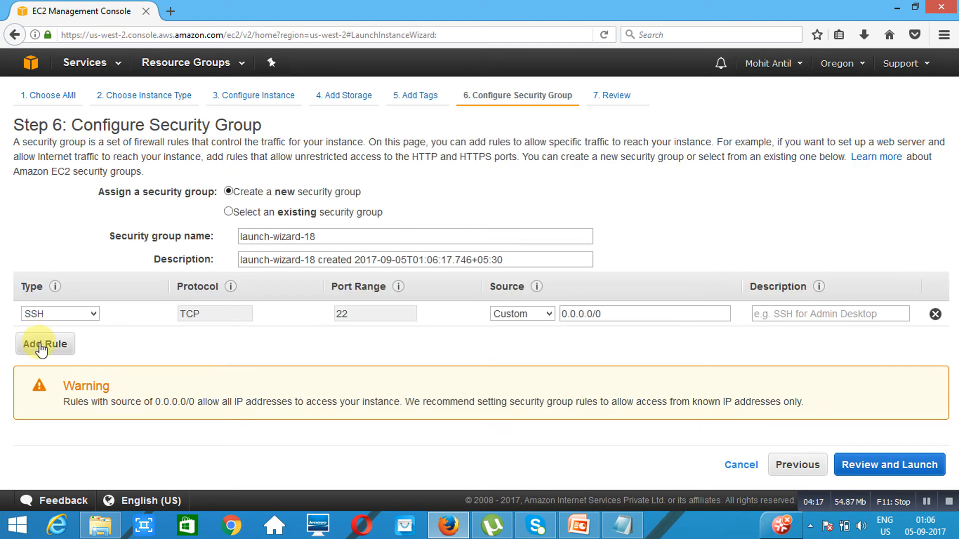
click(42, 347)
click(91, 339)
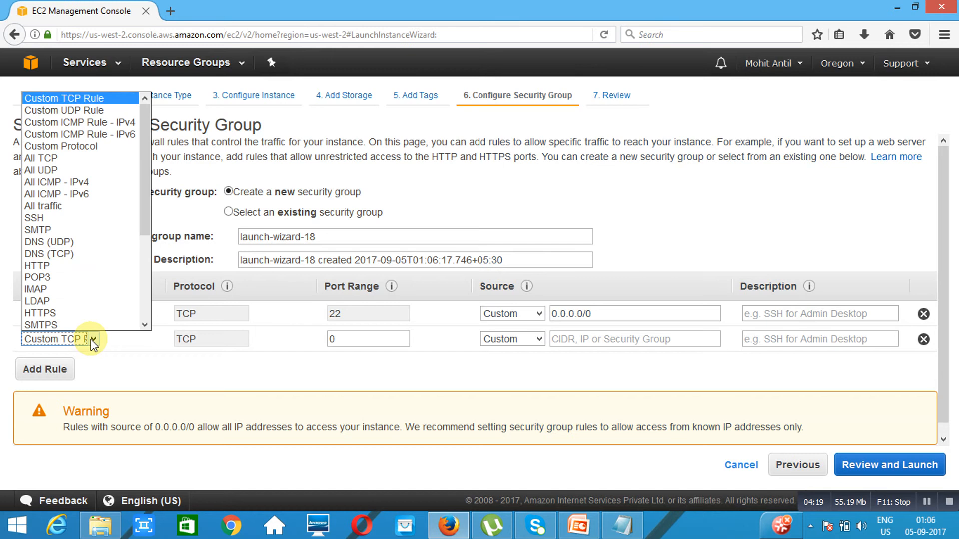
key(h)
key(Return)
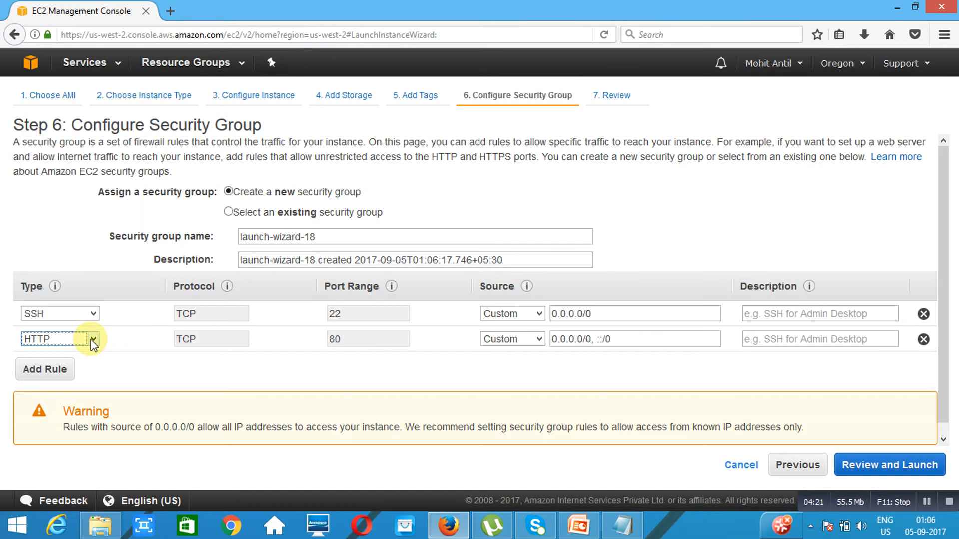
click(894, 469)
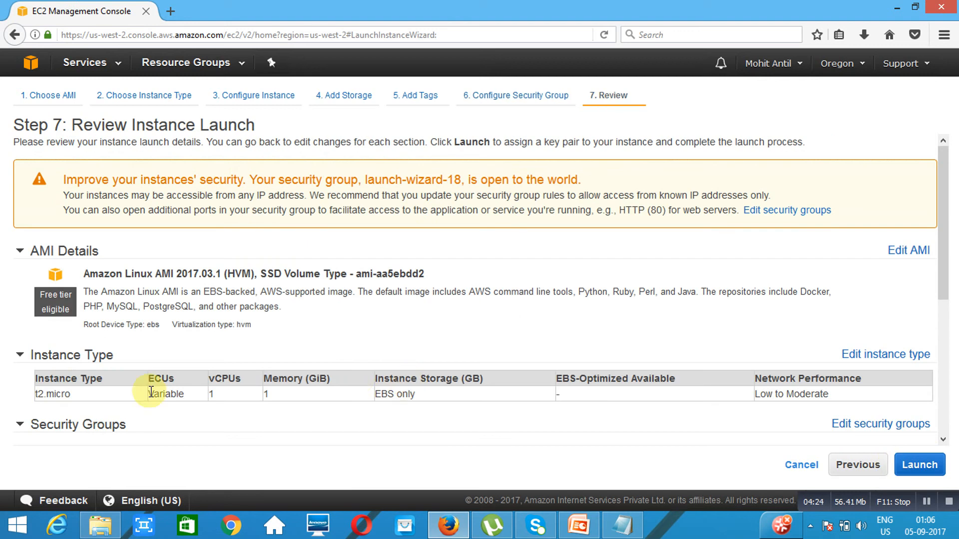
Launch the second instance with the existing 1stSept key pair, acknowledging access to its private key file, and return to the instance list.
click(926, 477)
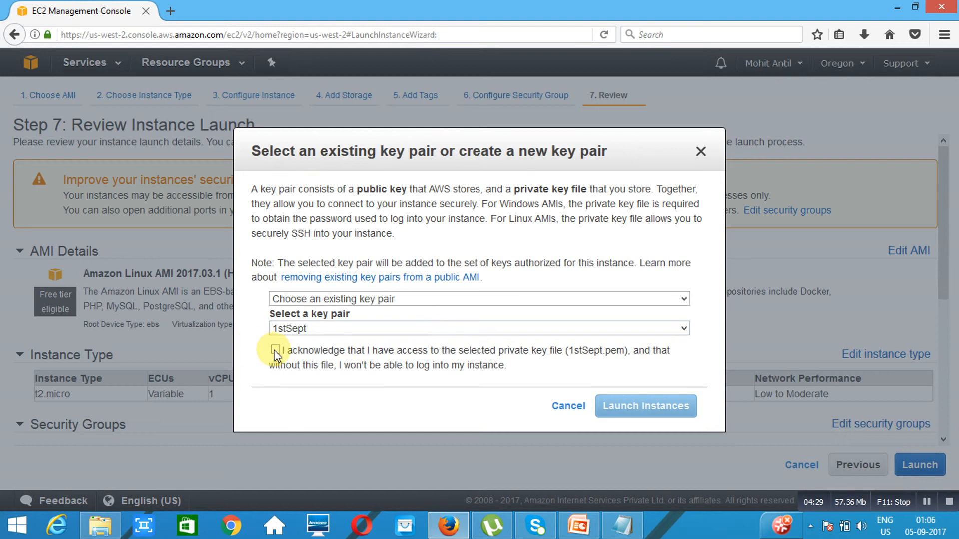
click(276, 350)
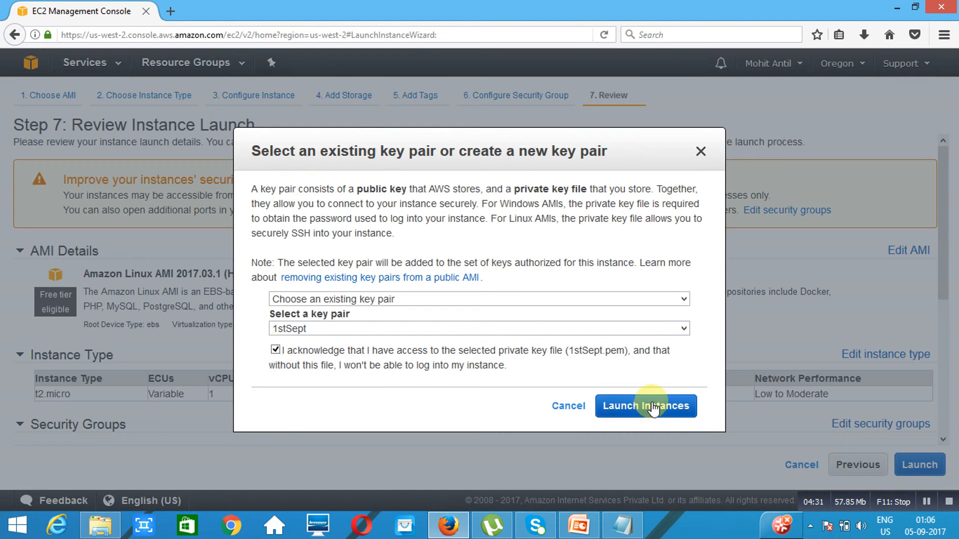
click(652, 403)
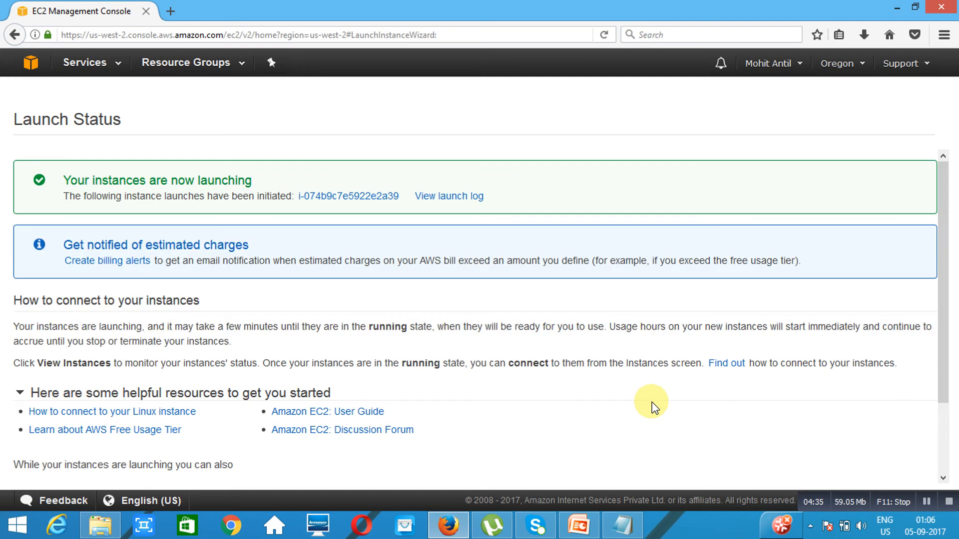
click(942, 469)
click(896, 475)
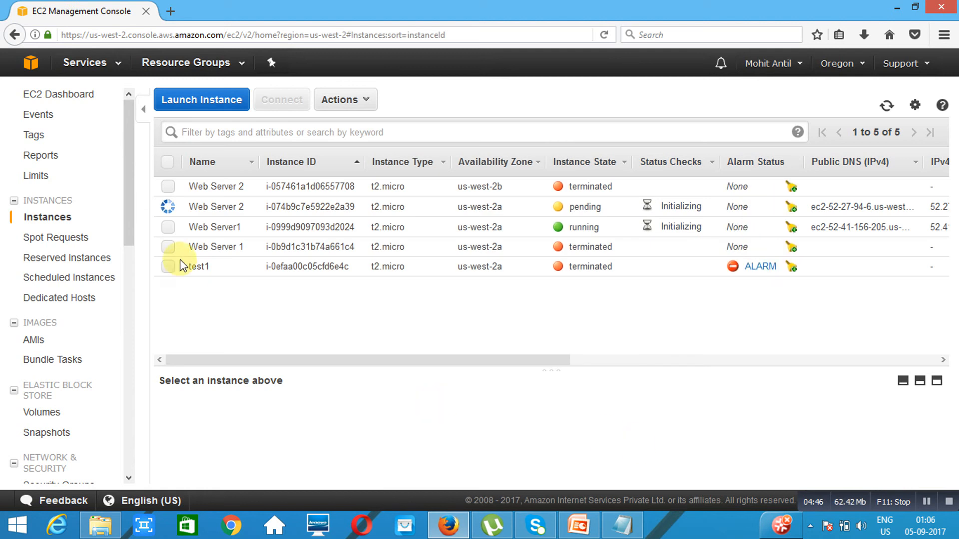
Copy the IPv4 public IP of the running Web Server1 instance and load it in a new browser tab to check its web page.
click(168, 227)
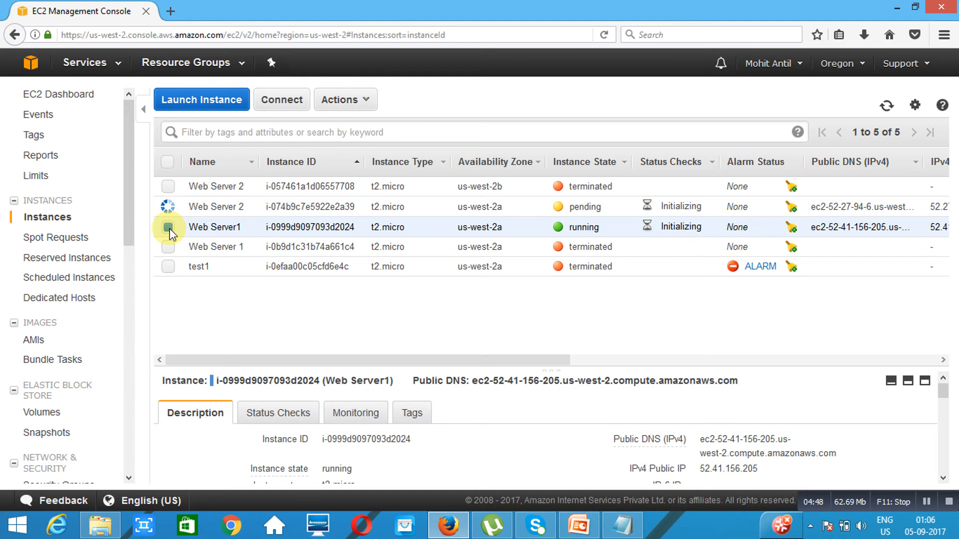
double_click(730, 470)
key(ctrl+c)
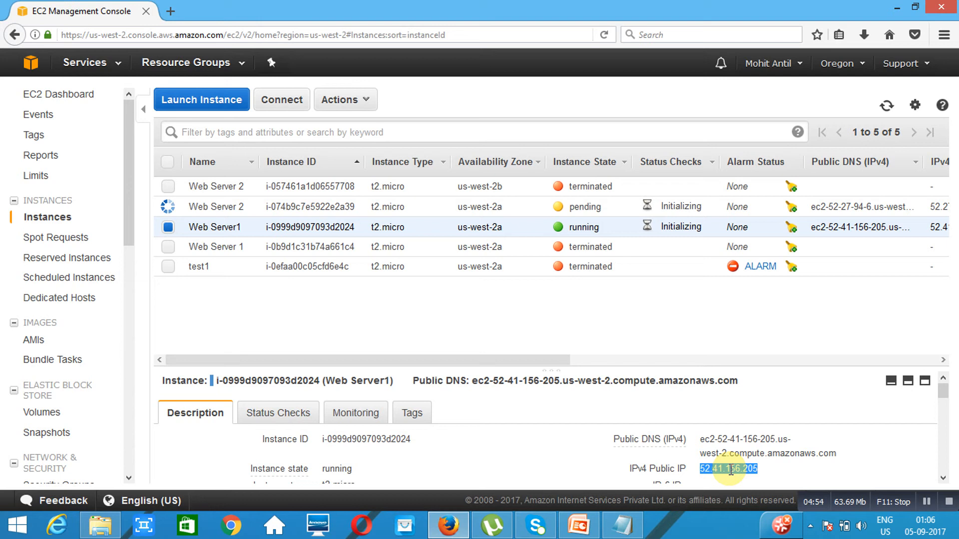
right_click(730, 469)
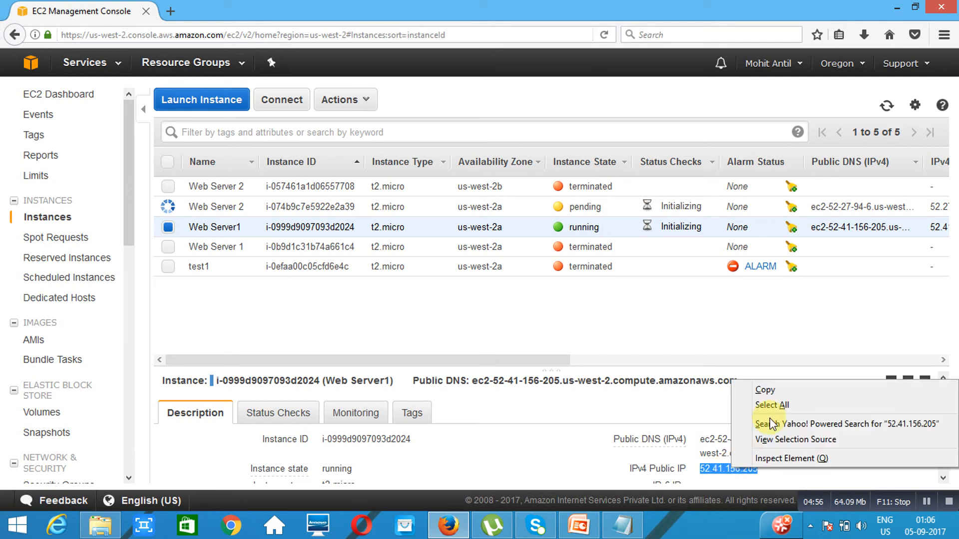
click(787, 388)
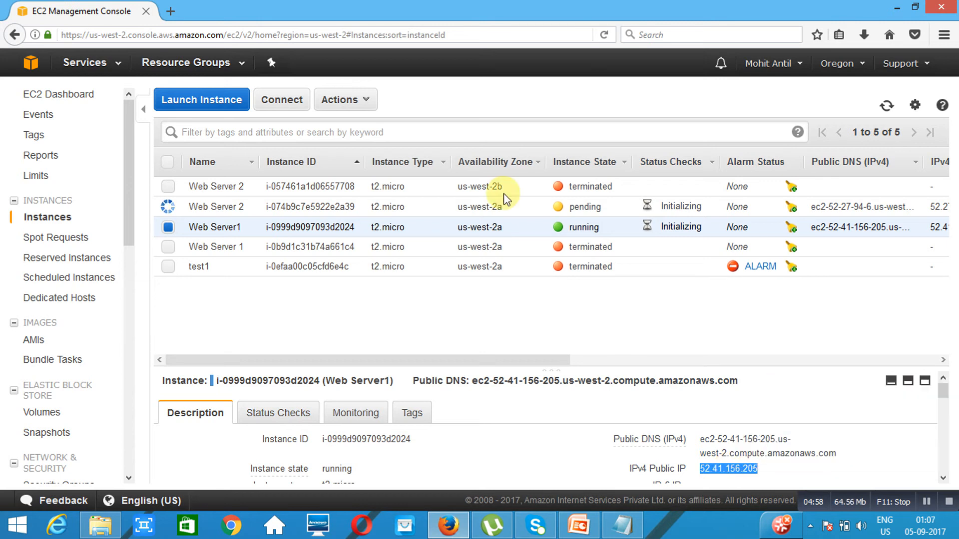
click(173, 19)
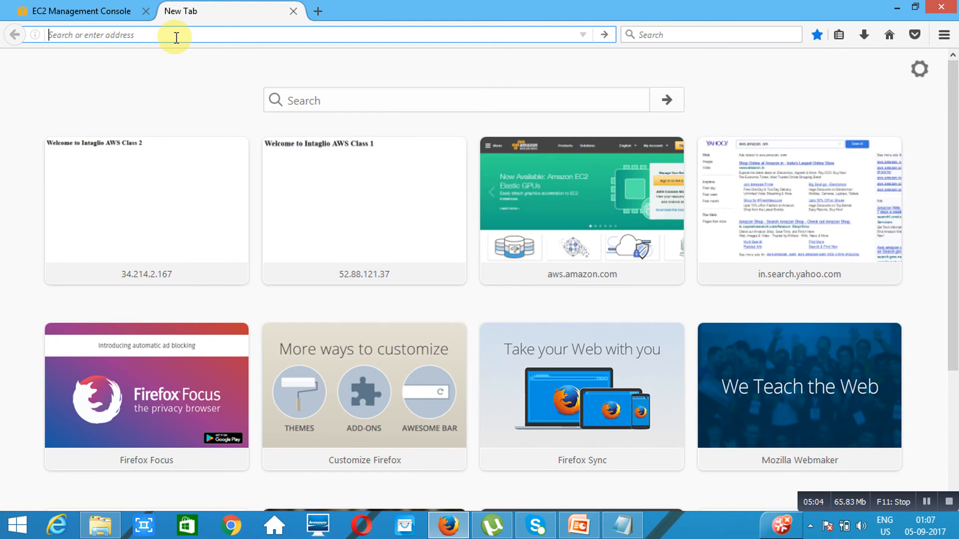
key(ctrl+v)
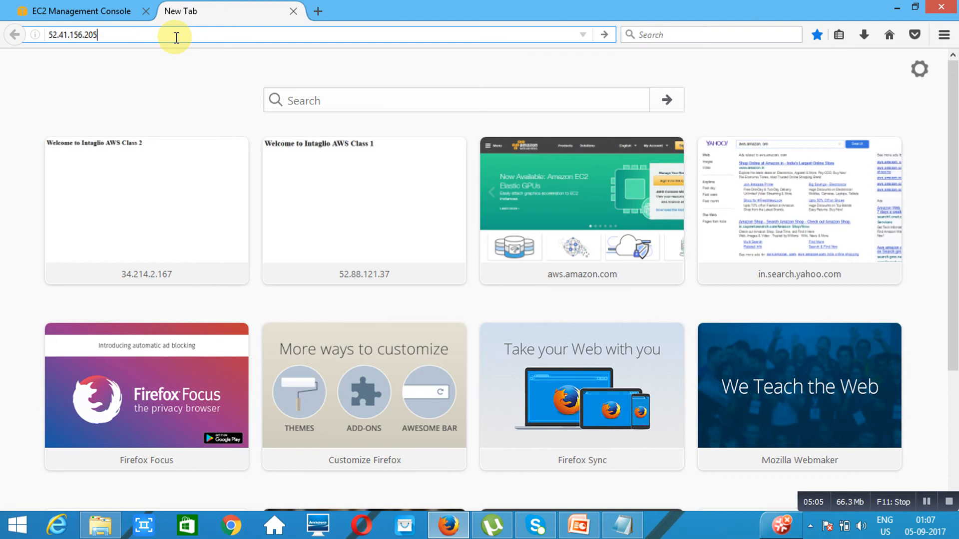
key(Return)
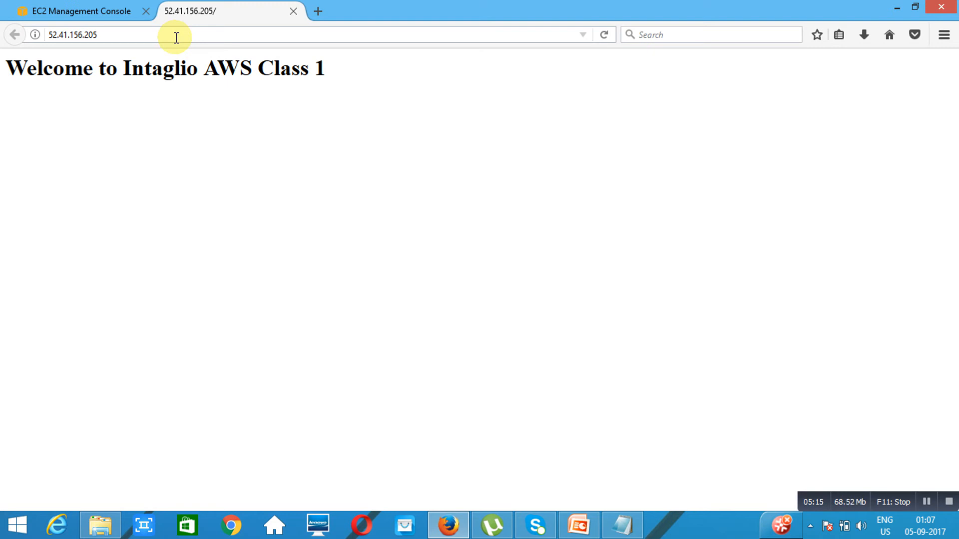
Copy the IPv4 public IP of the running Web Server 2 instance and load it in a new browser tab to check its web page.
click(81, 17)
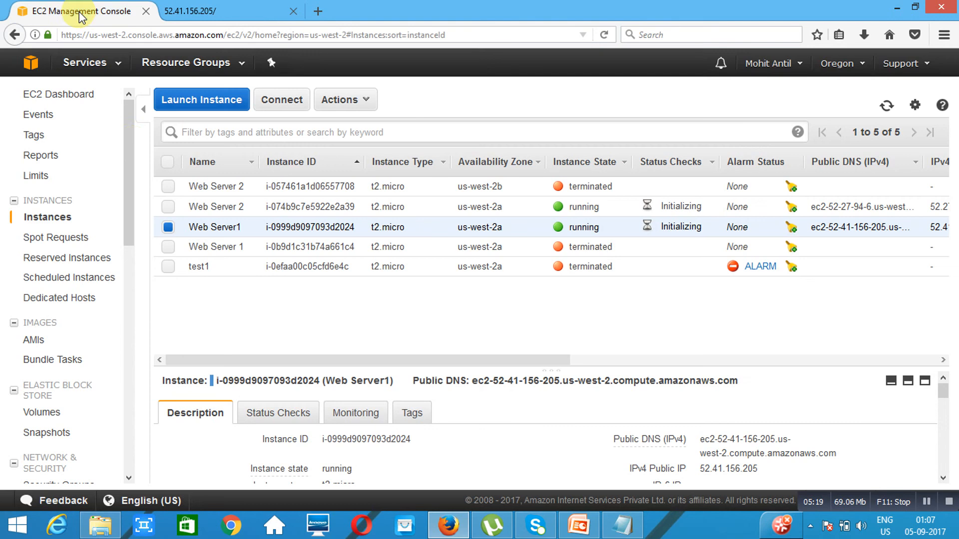
click(167, 227)
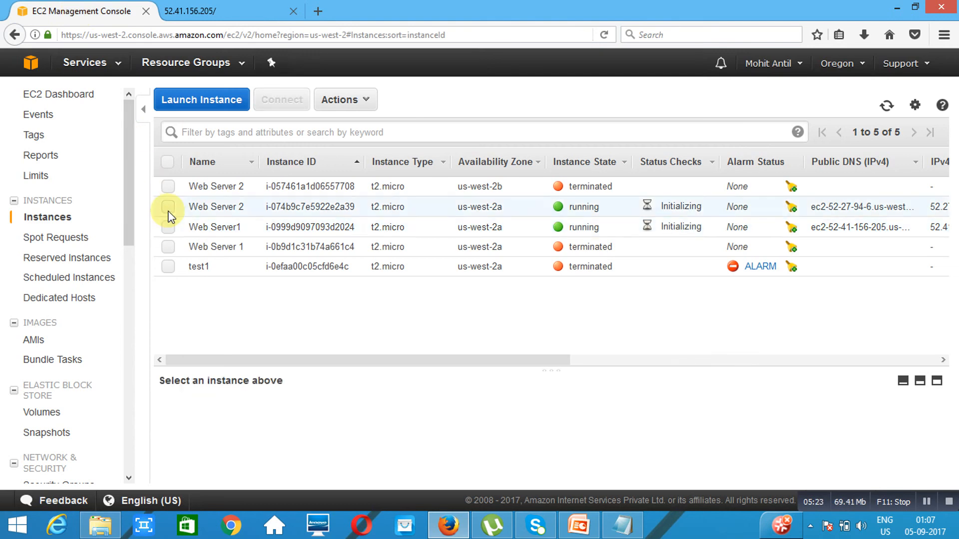
click(169, 209)
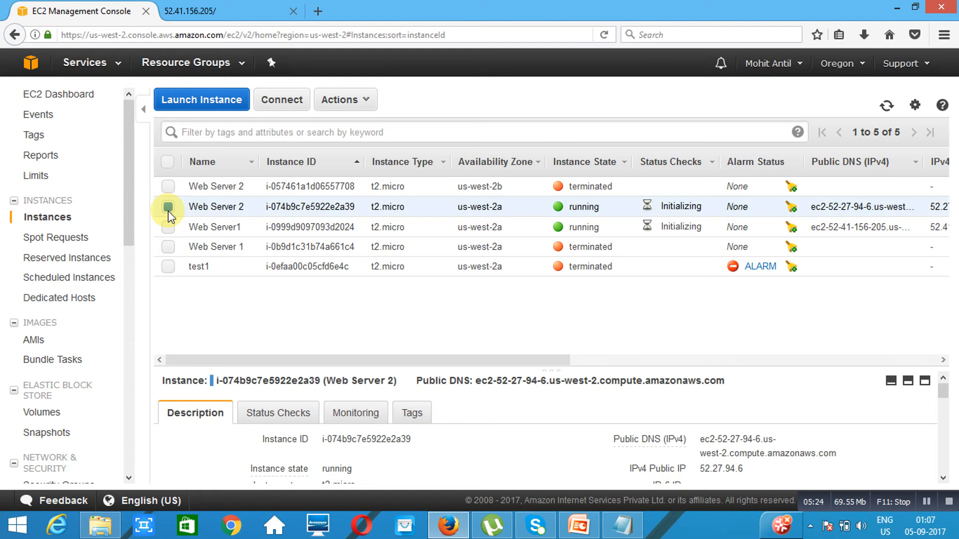
double_click(714, 469)
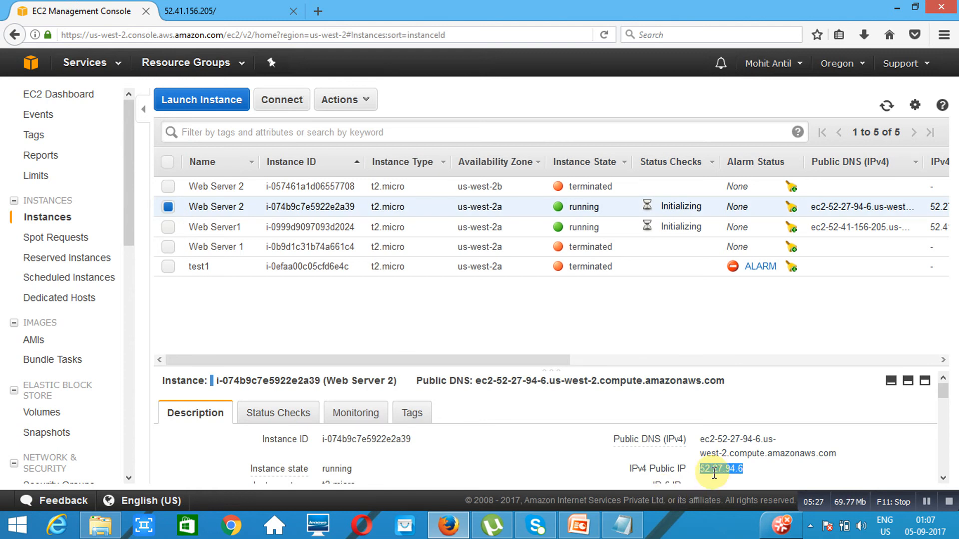
right_click(714, 472)
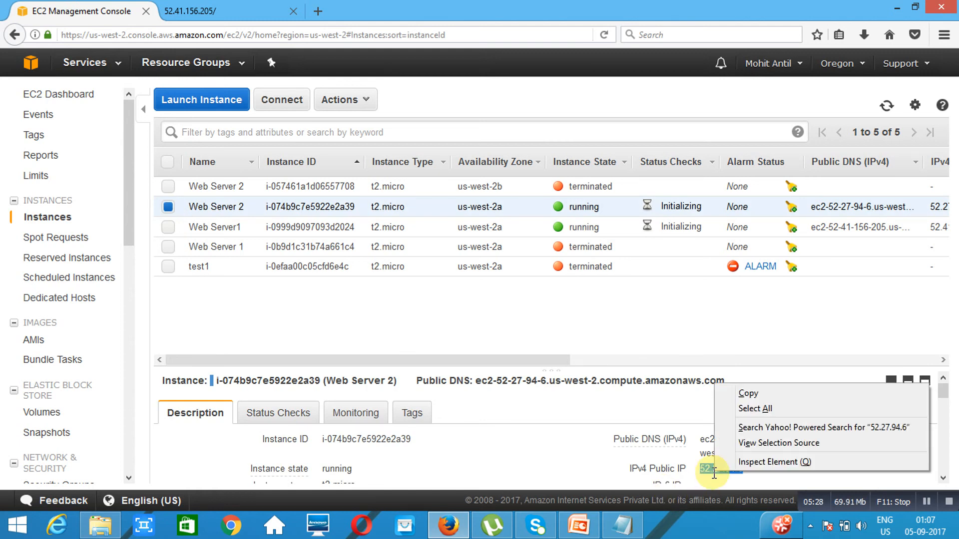
click(777, 394)
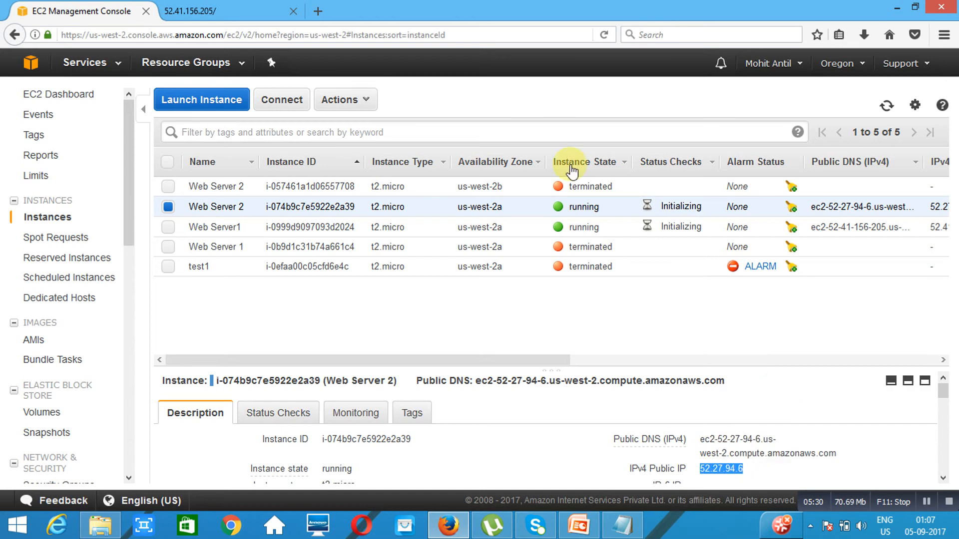
click(318, 11)
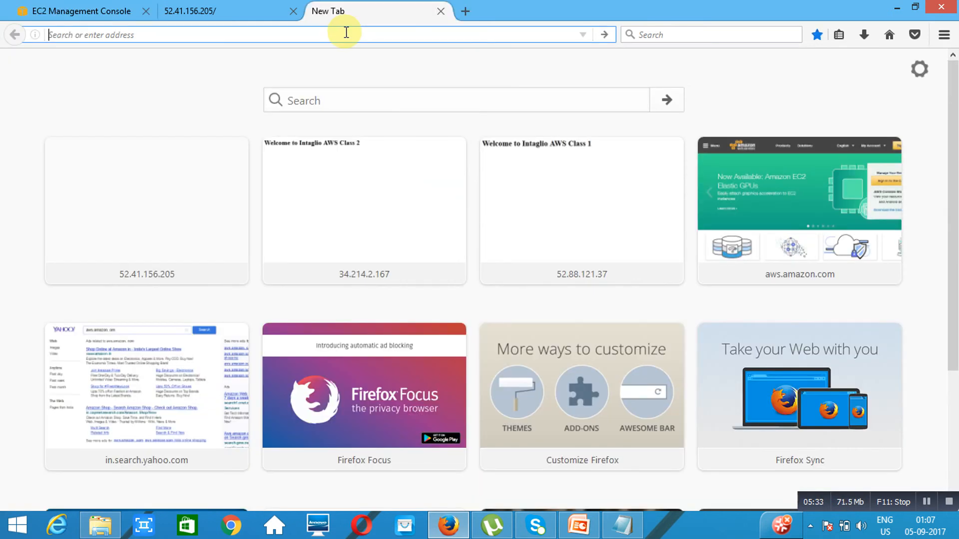
key(ctrl+v)
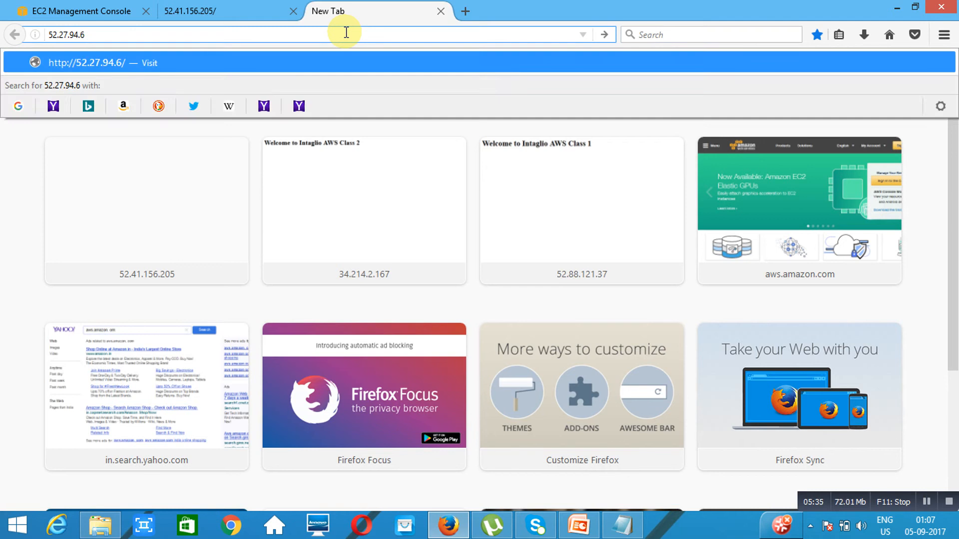
key(Return)
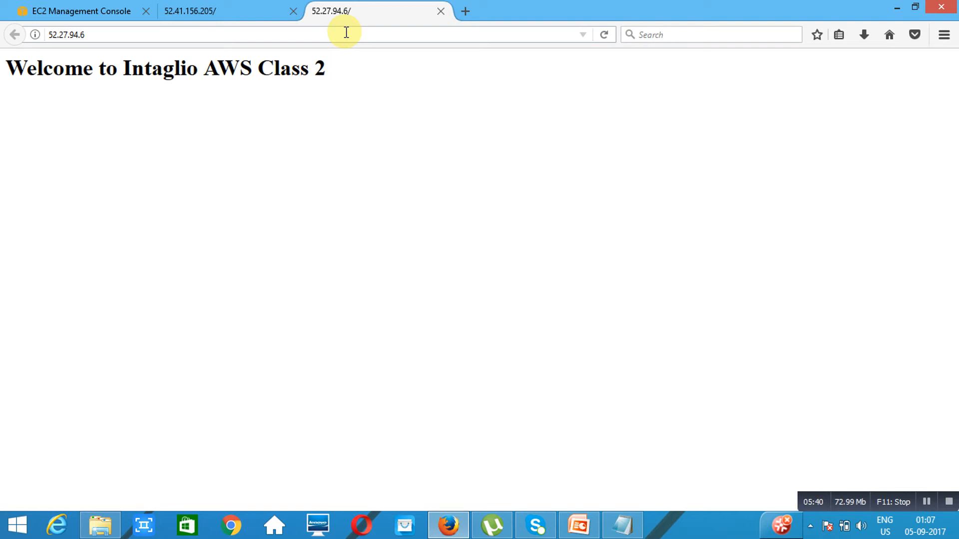
Return to the EC2 console and open the Load Balancers page.
click(95, 10)
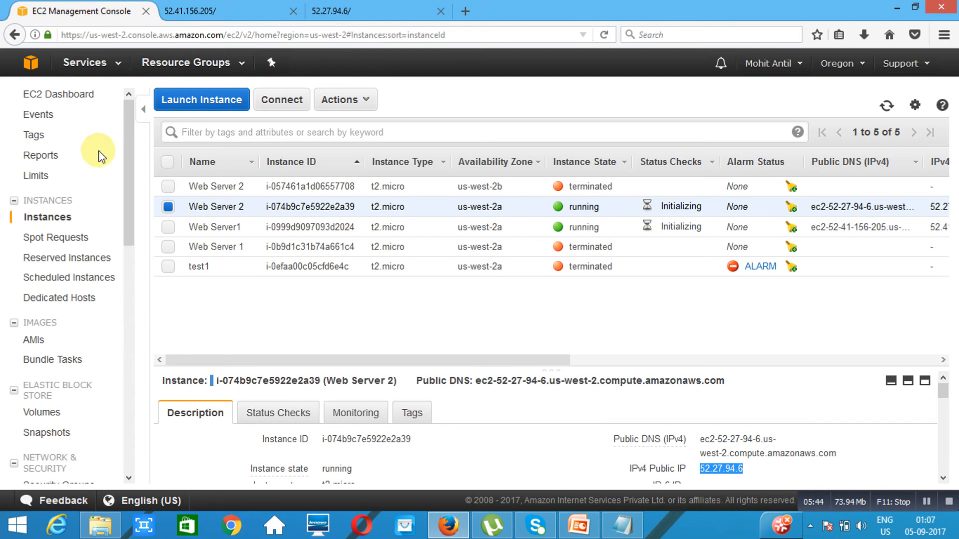
click(129, 478)
click(128, 478)
click(128, 478)
click(129, 478)
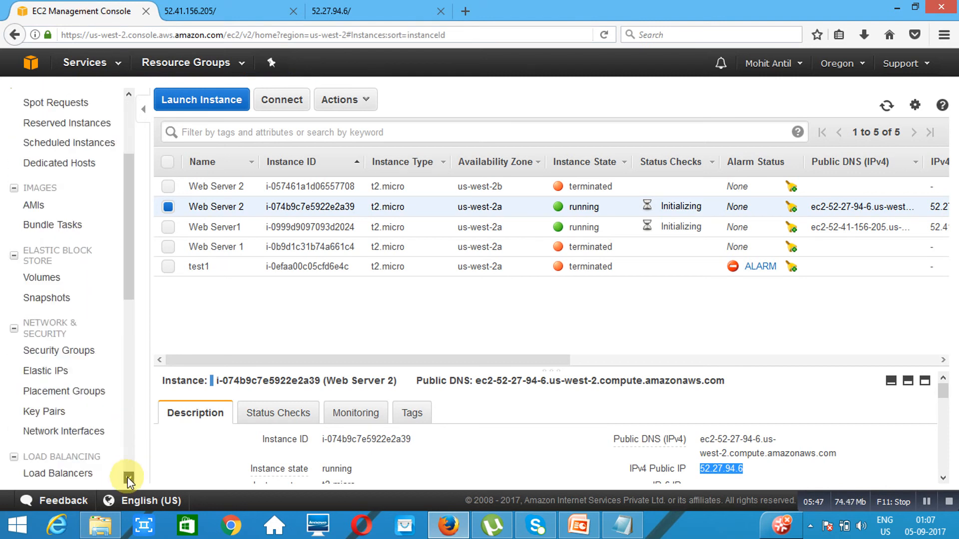
click(74, 475)
click(73, 474)
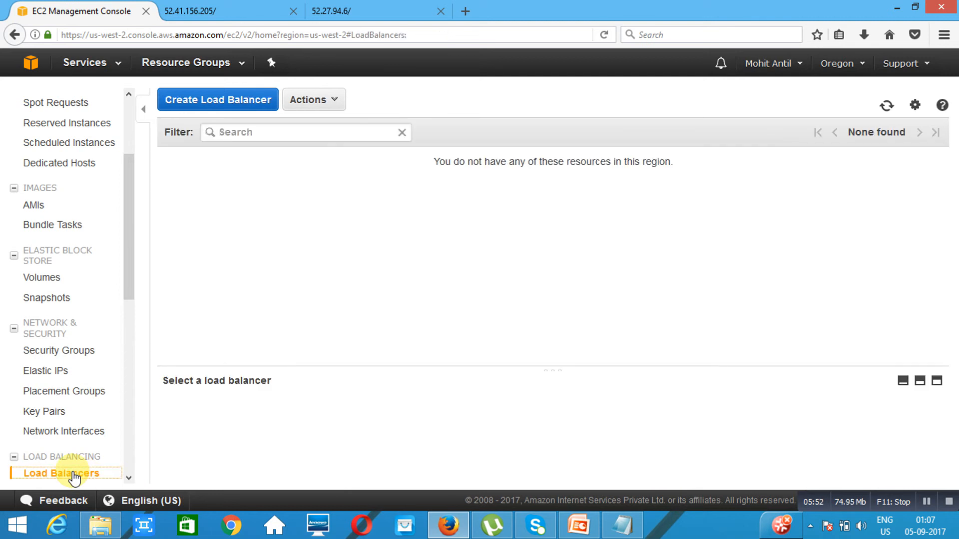
Start a new Classic Load Balancer named IntaglioELB, keep the default VPC and HTTP port 80 listener, and proceed to security groups.
click(213, 103)
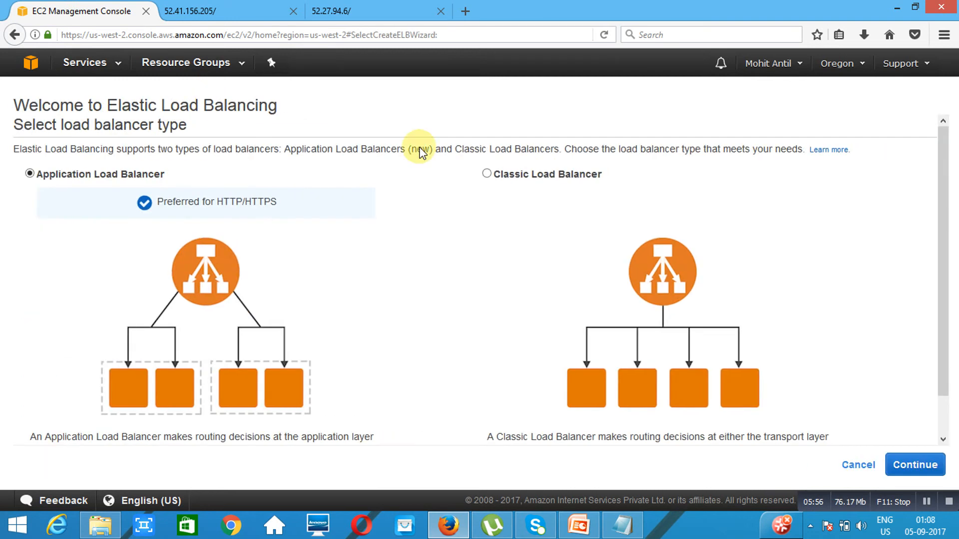
click(486, 174)
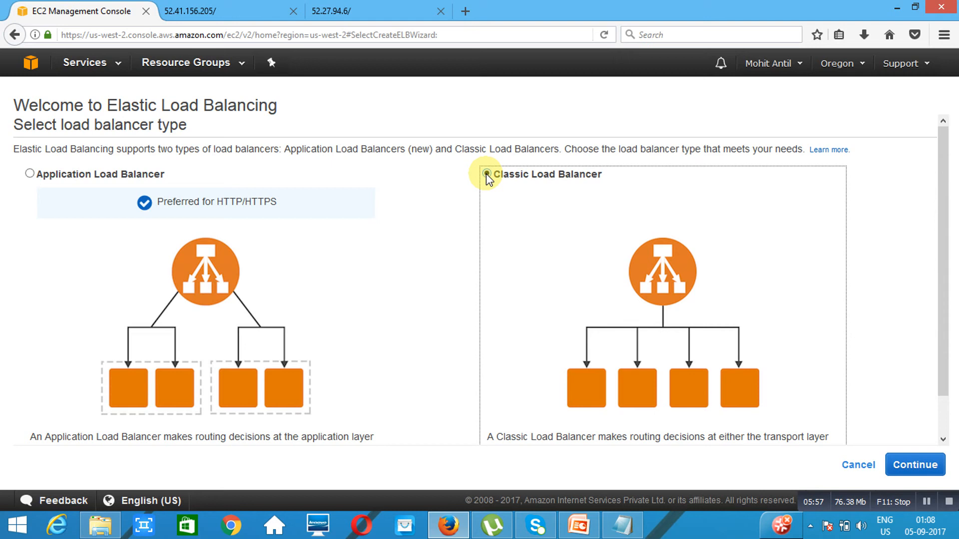
click(917, 474)
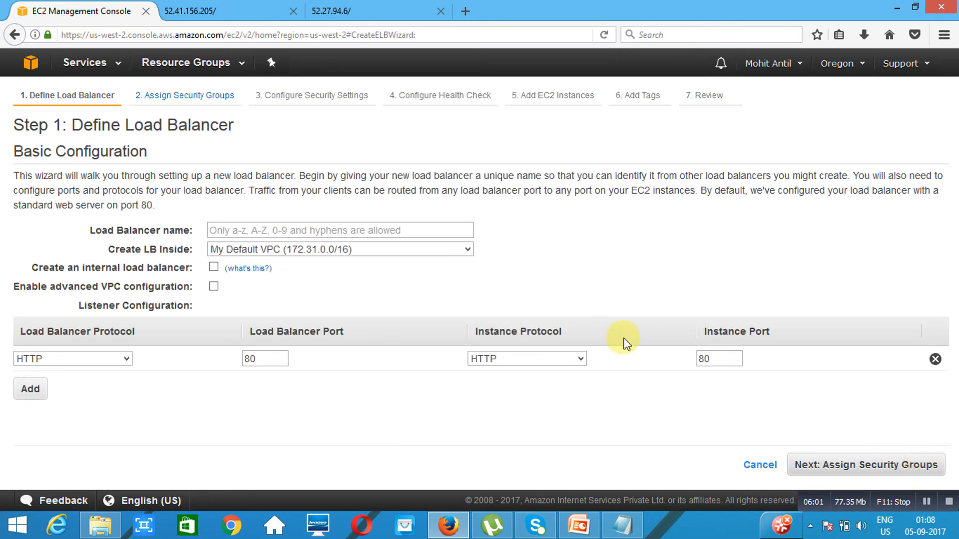
click(401, 234)
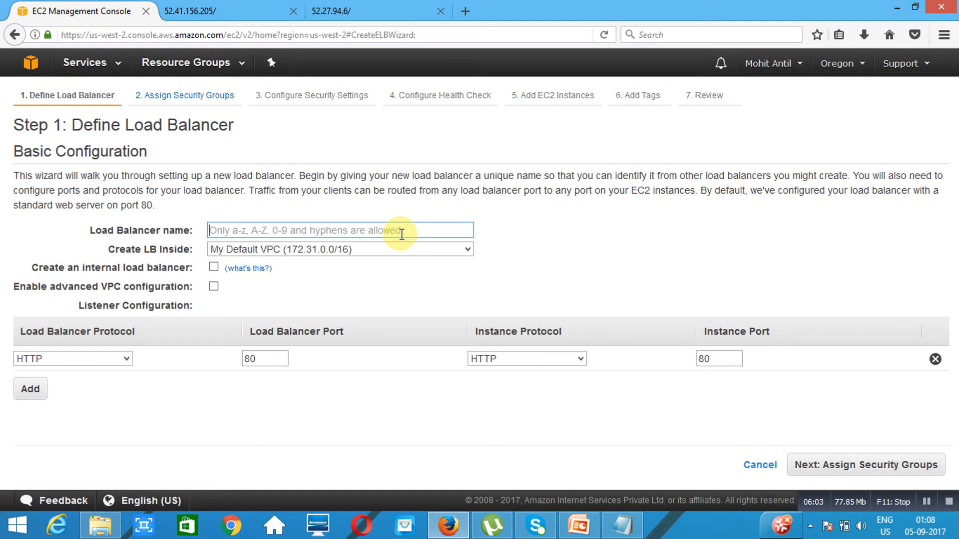
text(Intaglio)
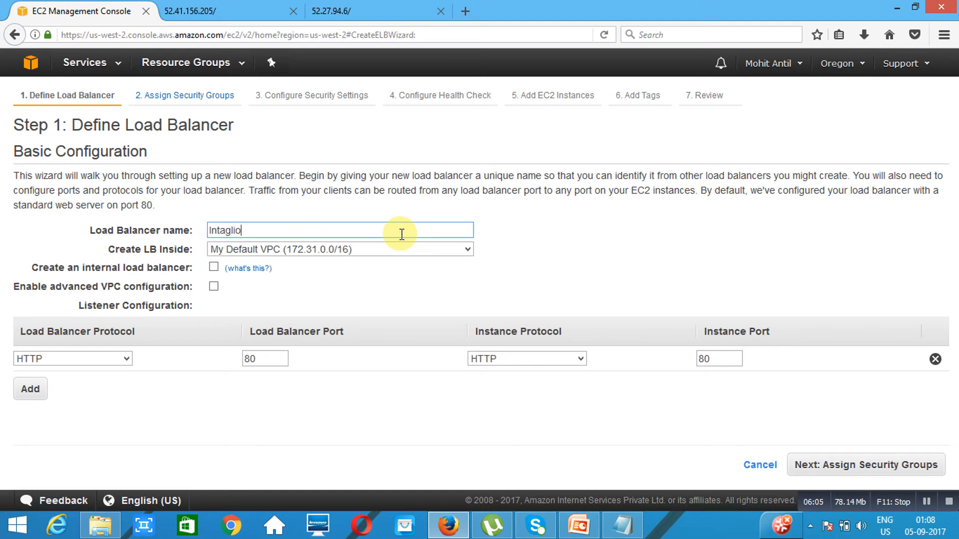
text(ELB)
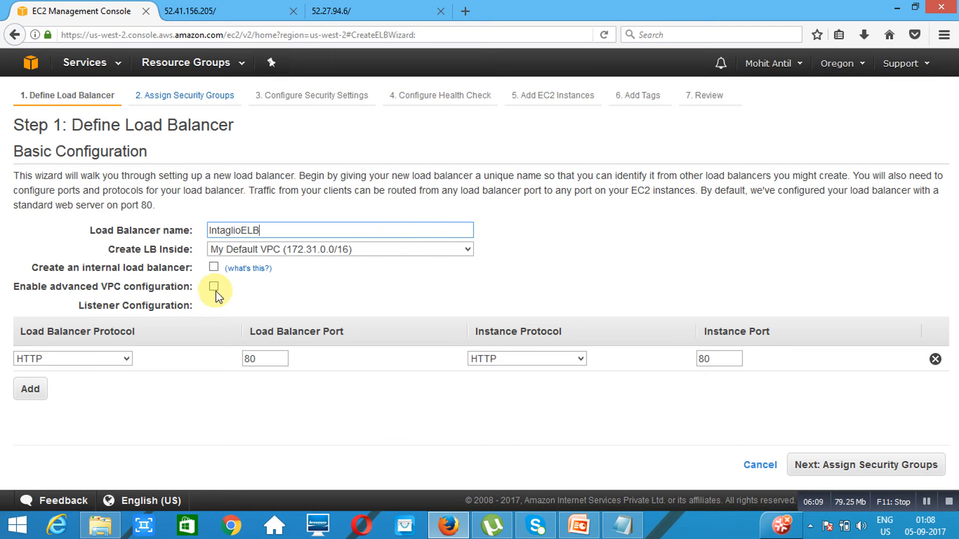
click(868, 470)
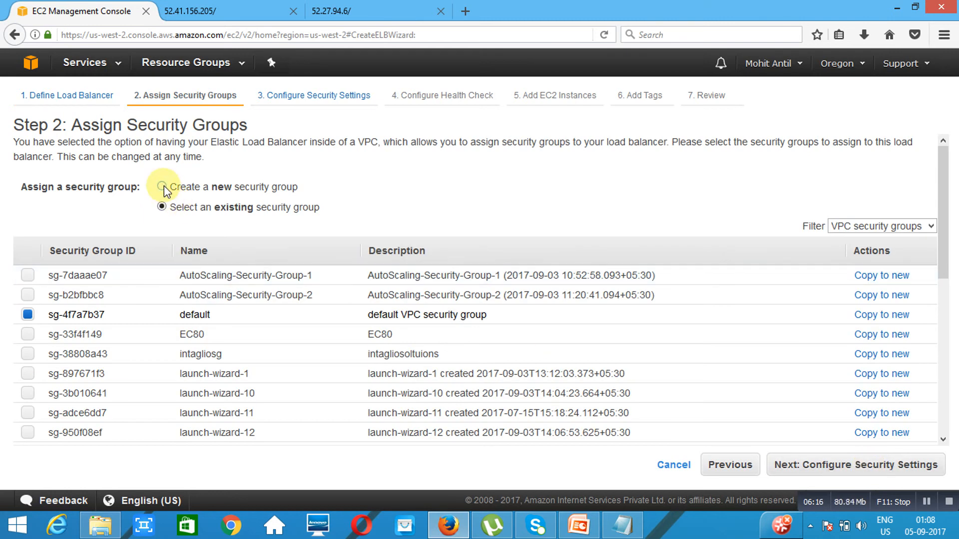
Choose to create a new security group for the load balancer and continue past the security settings to the health check.
click(162, 187)
click(855, 474)
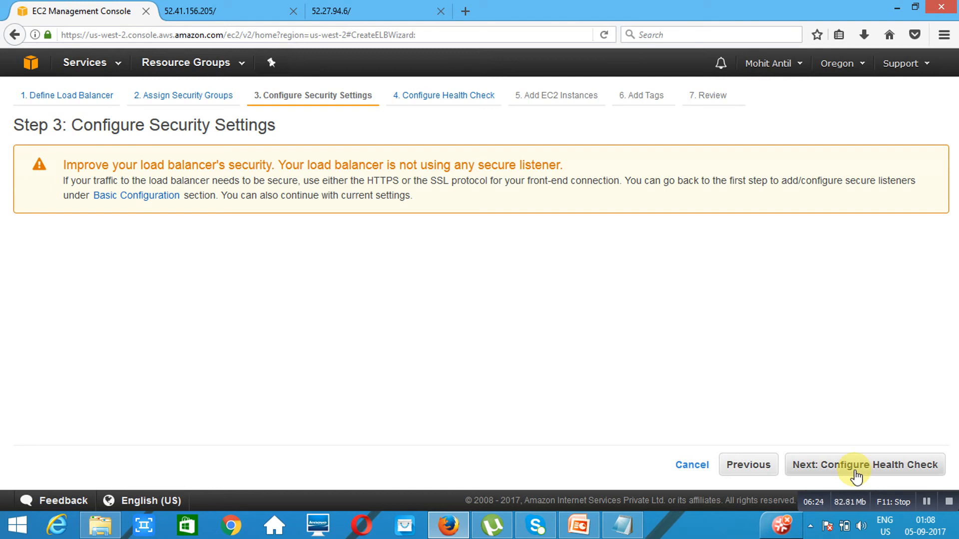
click(856, 474)
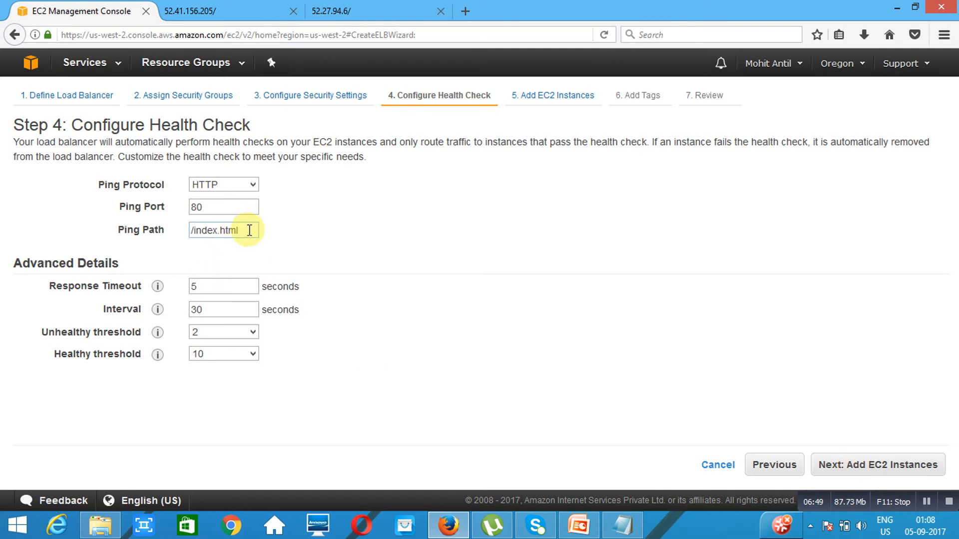
Set the health check interval to 10 seconds and the healthy threshold to 3, keeping the /index.html ping path, and proceed to adding instances.
drag(249, 230, 188, 230)
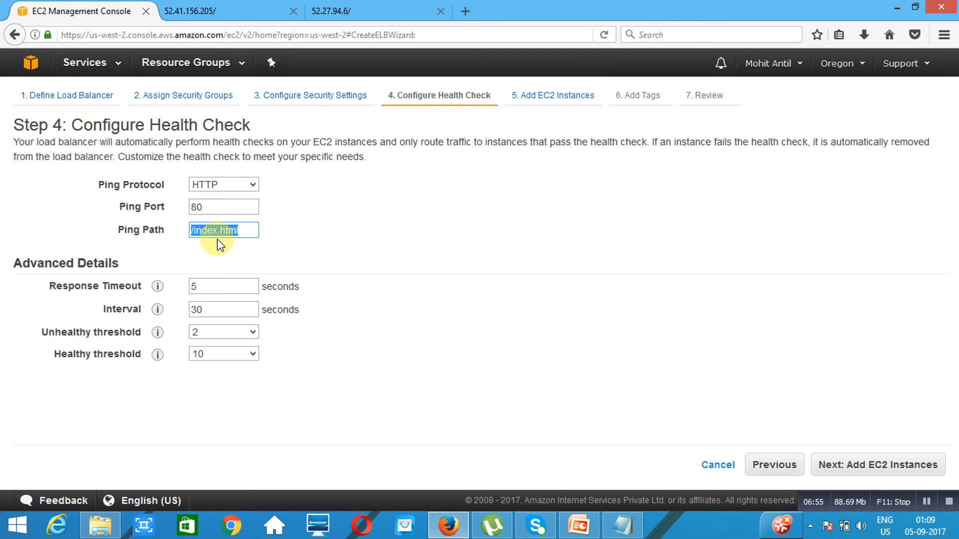
click(223, 282)
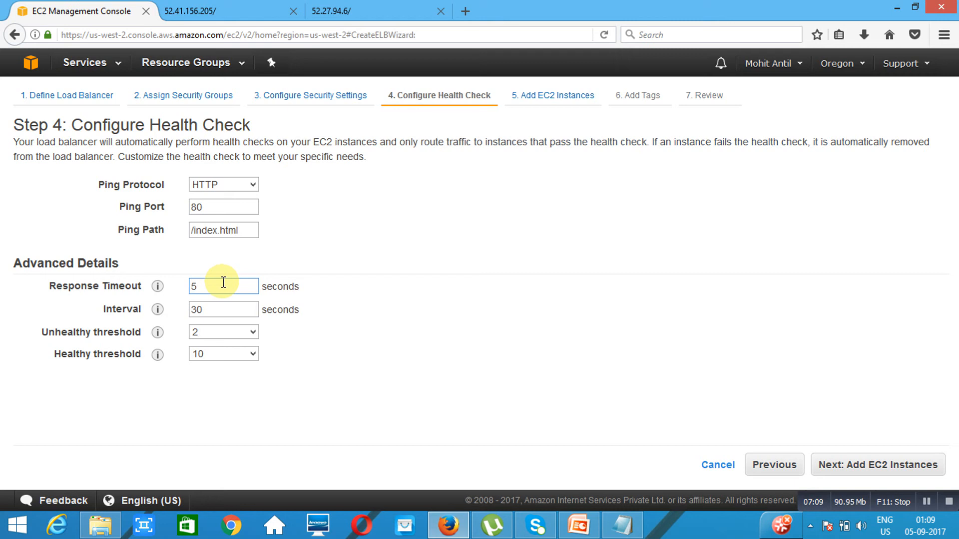
click(198, 311)
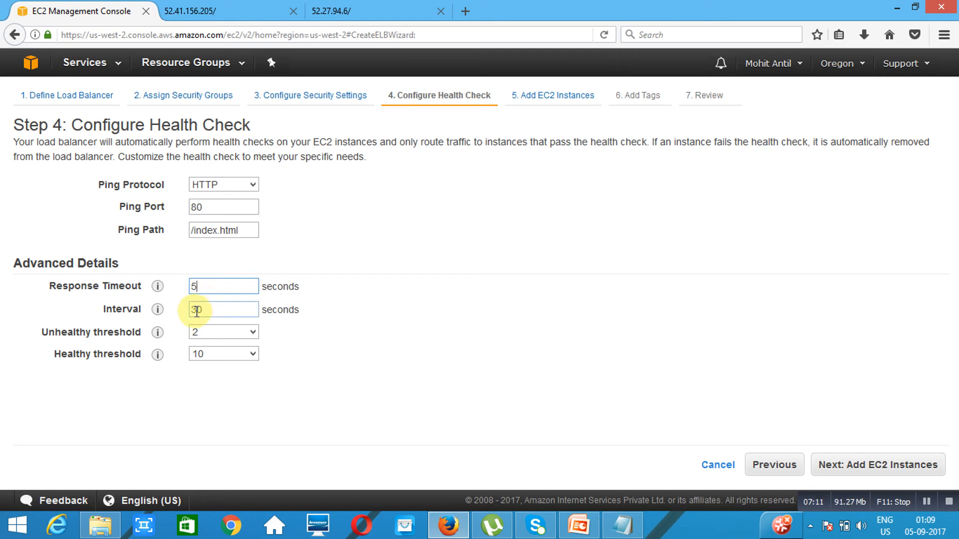
key(BackSpace)
text(1)
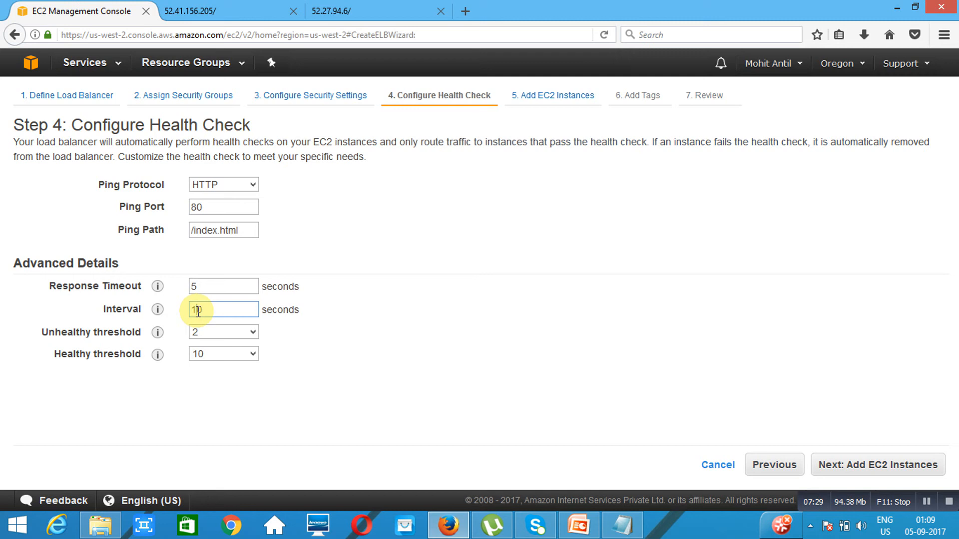
click(252, 355)
click(223, 380)
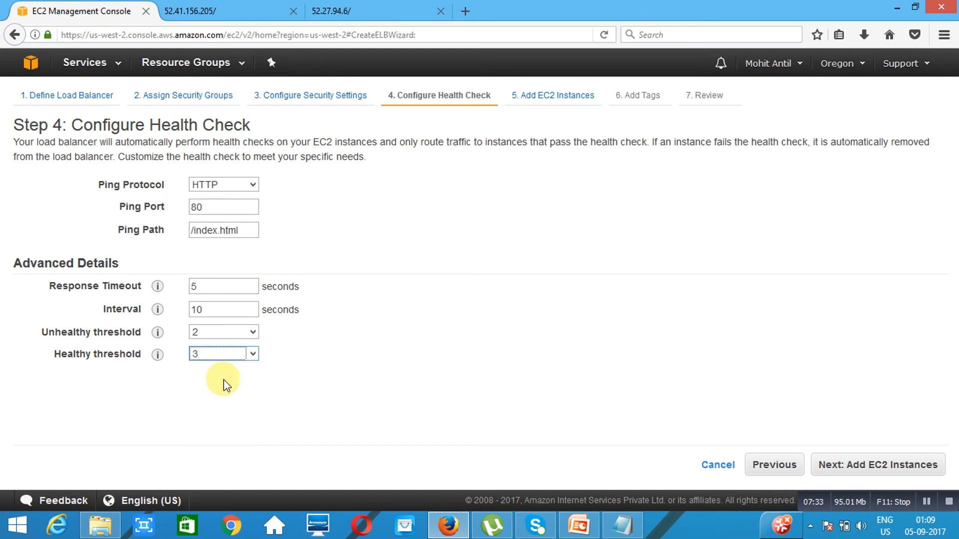
click(881, 464)
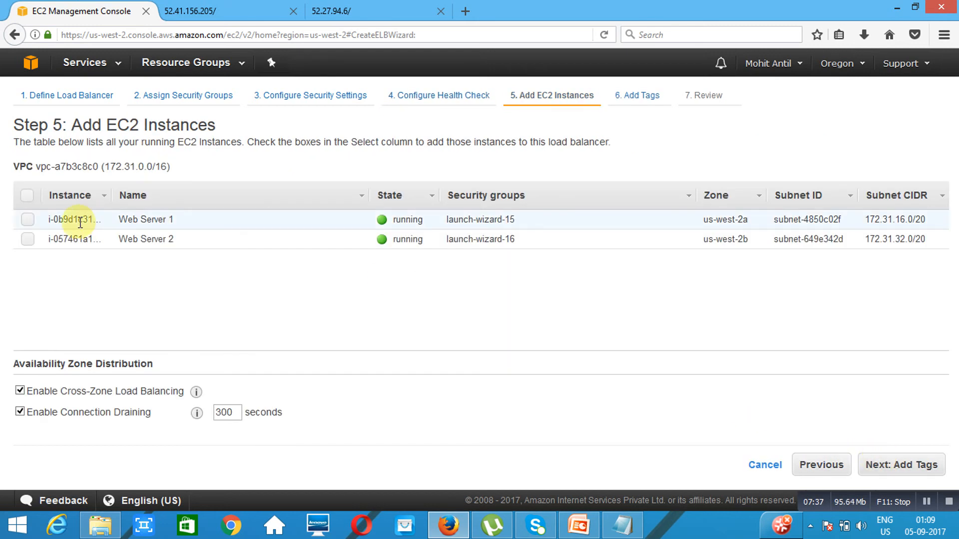
Add the Web Server 1 and Web Server 2 instances, keeping cross-zone load balancing and 300-second connection draining enabled.
click(27, 239)
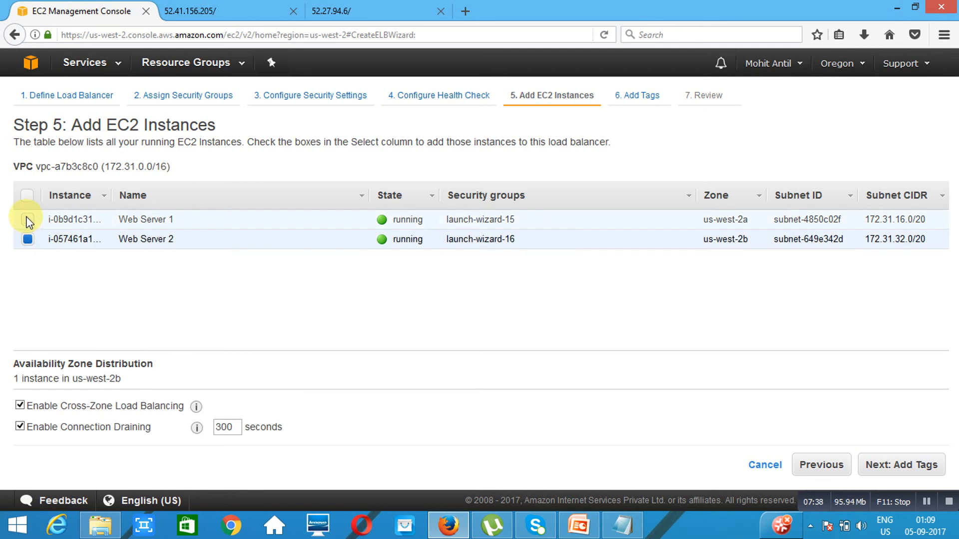
click(28, 219)
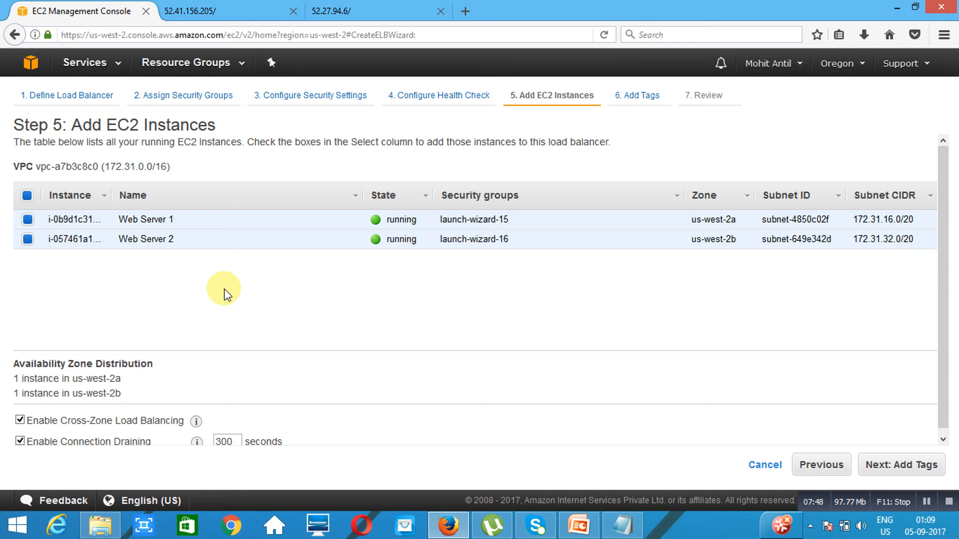
click(20, 422)
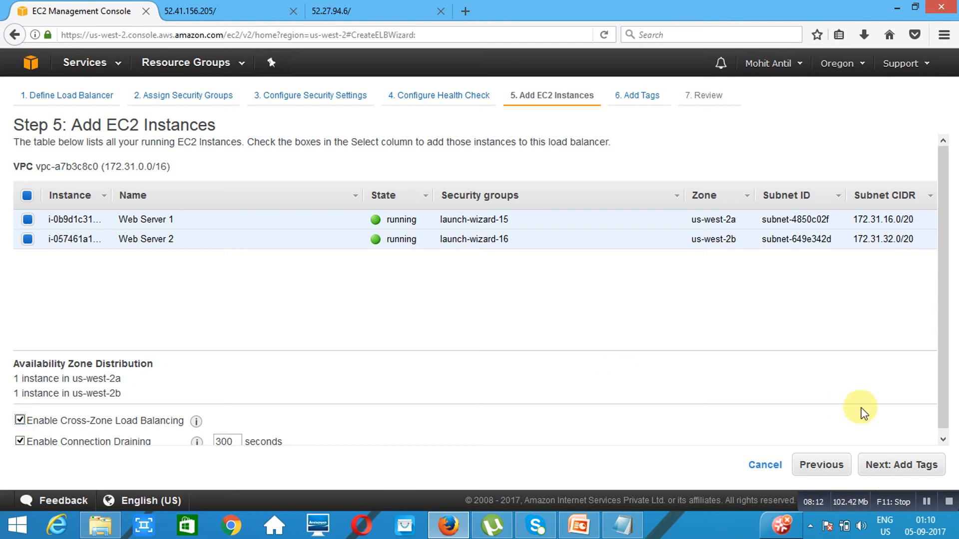
click(943, 440)
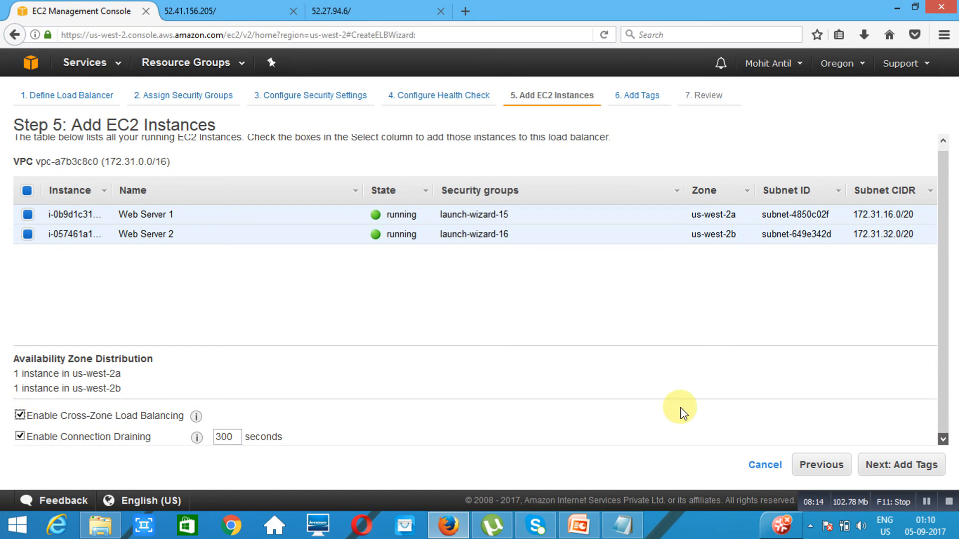
click(22, 439)
click(22, 439)
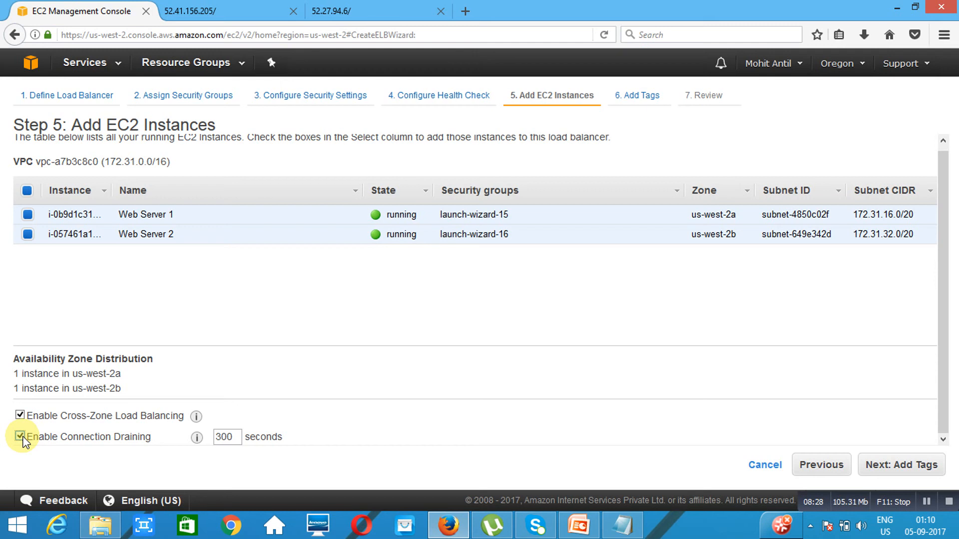
click(235, 439)
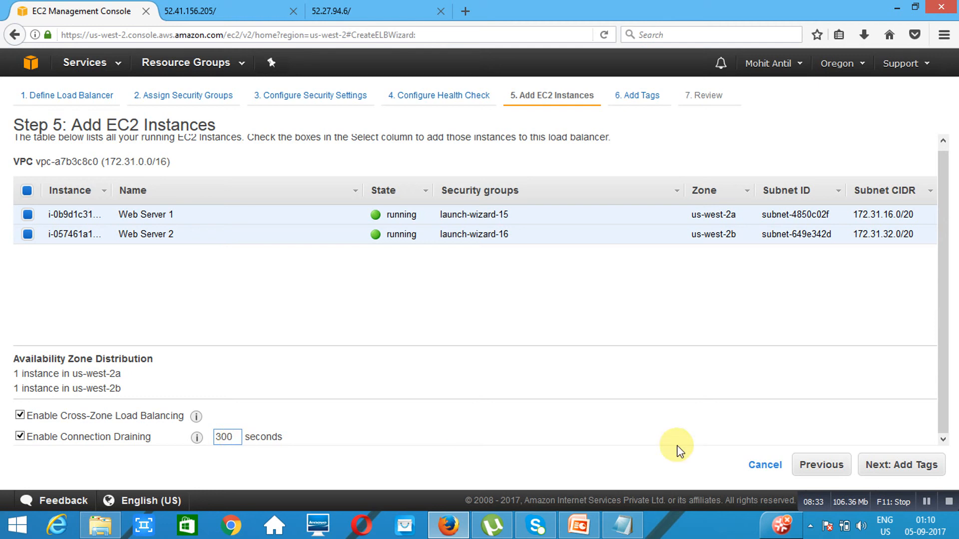
Tag the load balancer with key Name and value ELB, review its settings and try to create it.
click(925, 469)
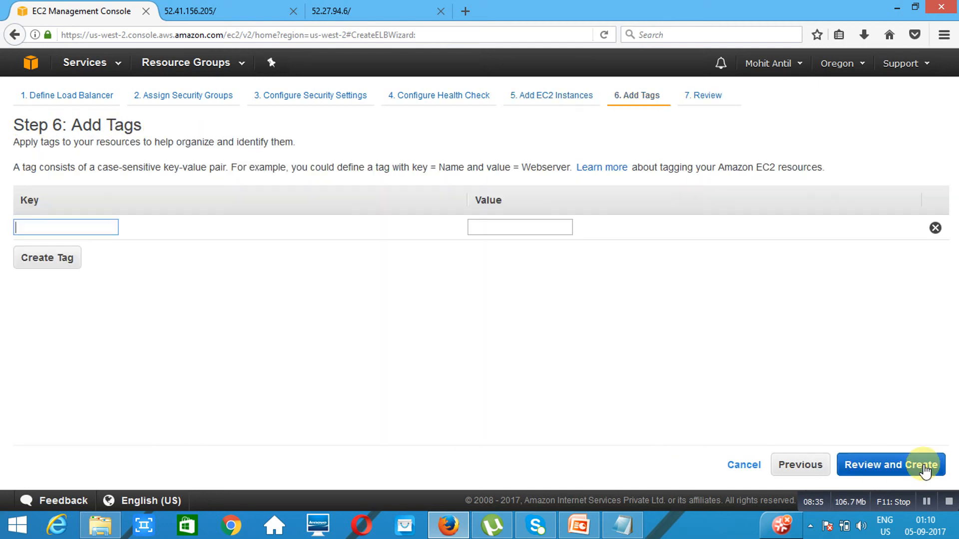
text(Name)
key(Tab)
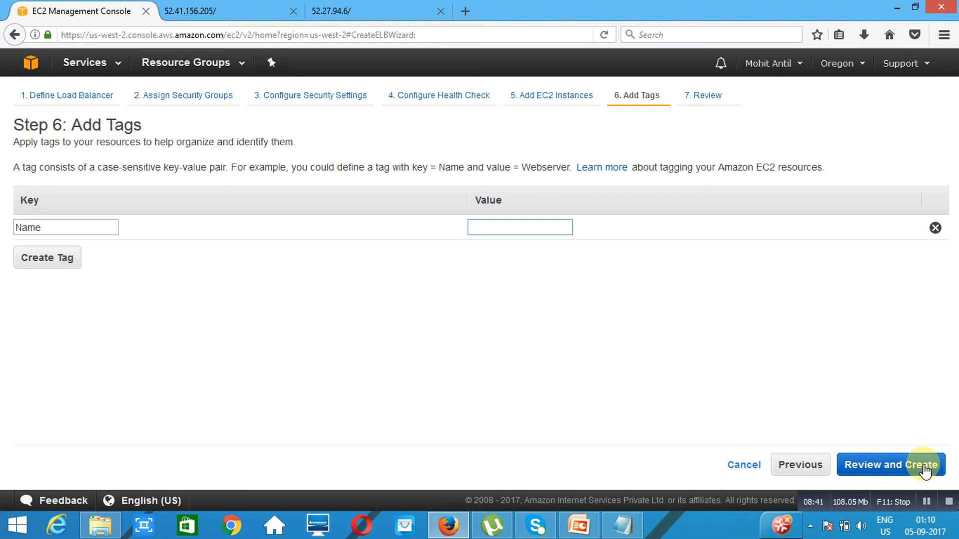
text(ELB)
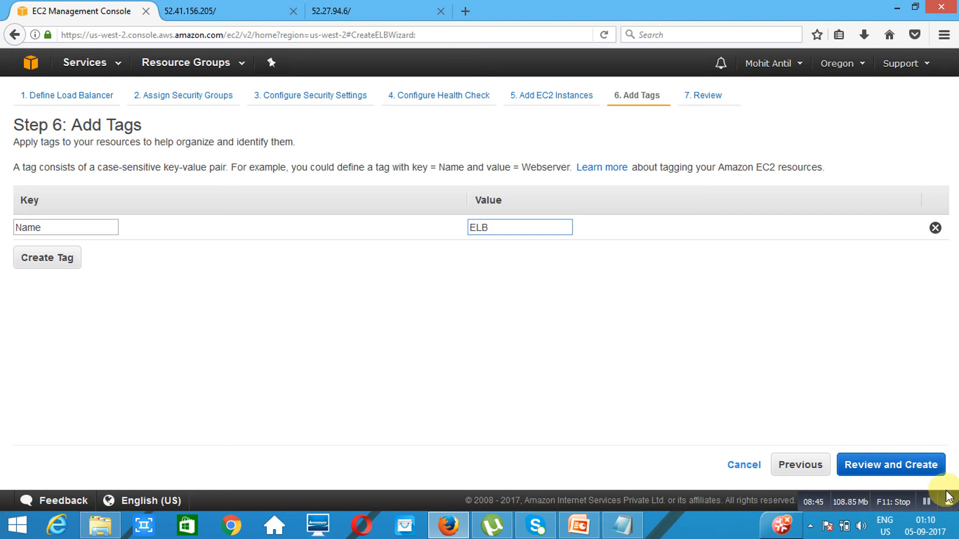
click(894, 464)
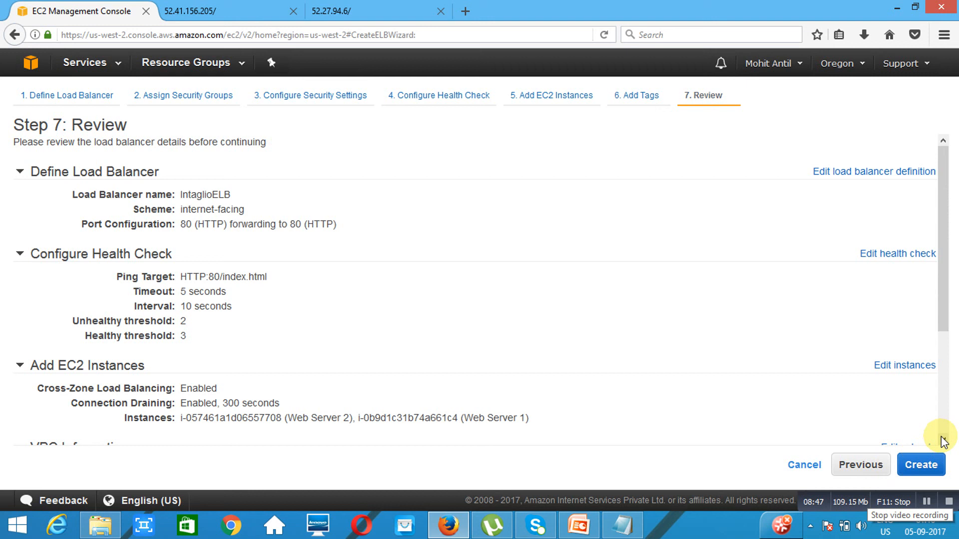
scroll(941, 443, down, 5)
click(929, 465)
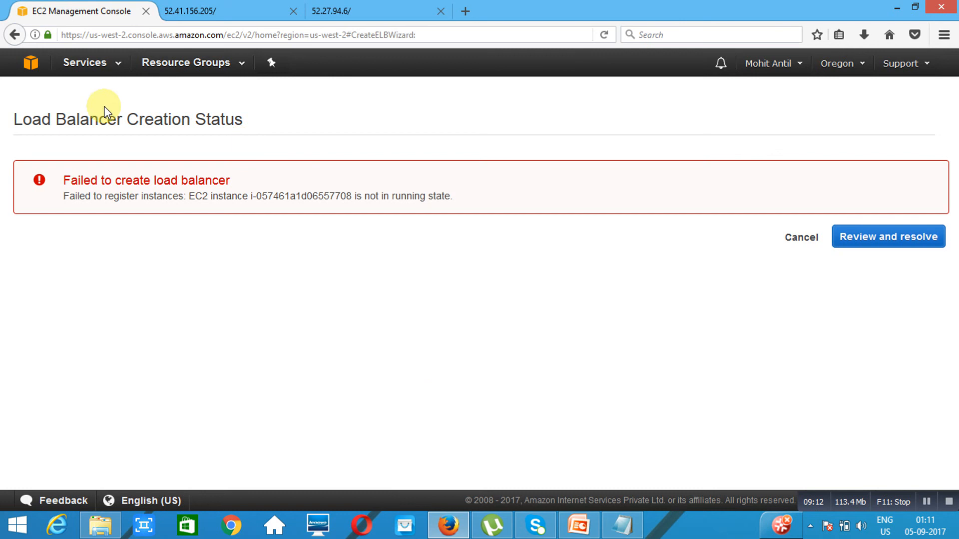
Return to the EC2 dashboard and check the states of the instances.
click(79, 69)
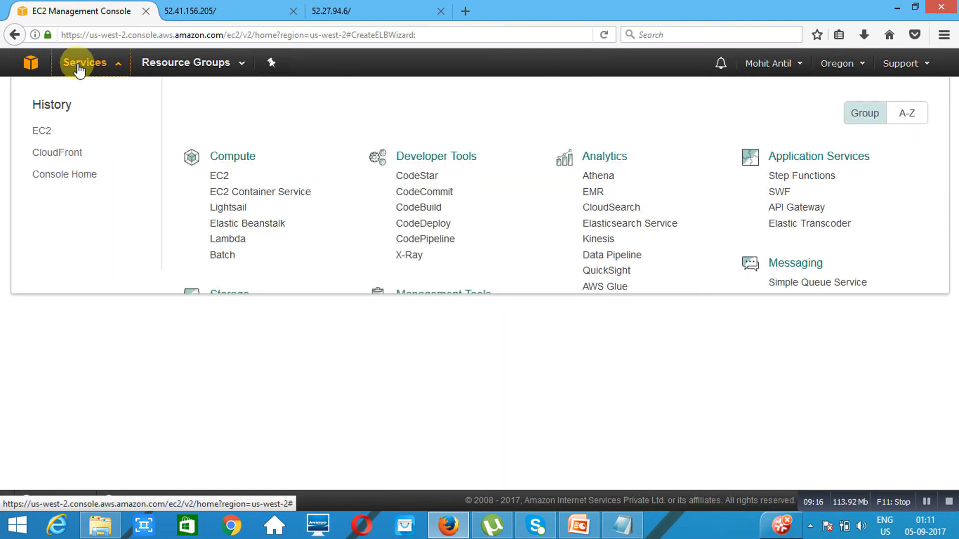
click(220, 177)
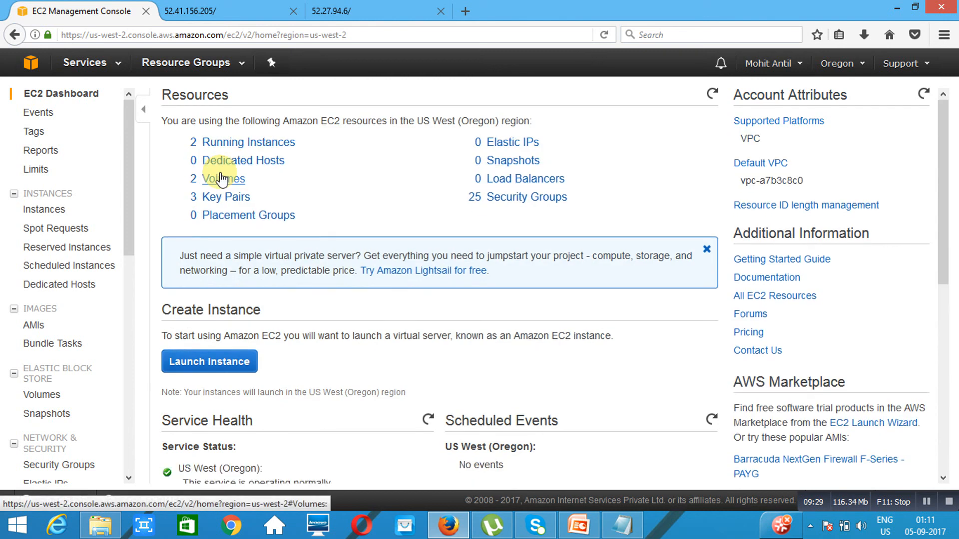
click(240, 143)
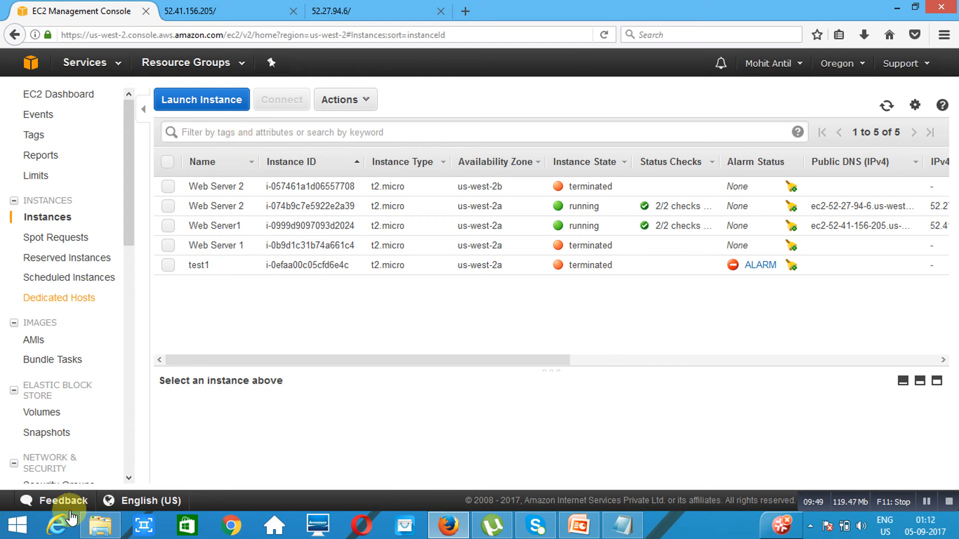
Open the load balancers list, letting the busy page script continue, and start a new Classic Load Balancer.
click(129, 479)
scroll(130, 481, down, 3)
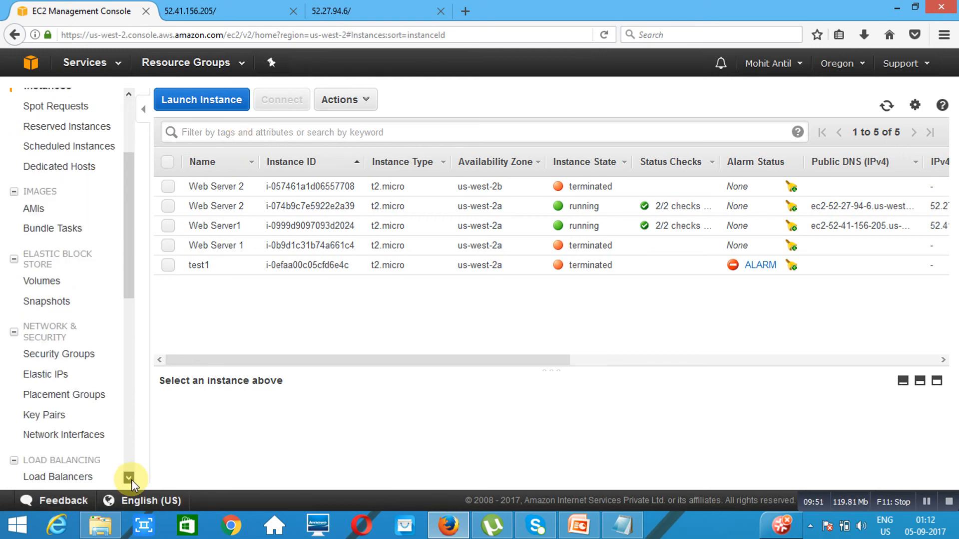
click(69, 477)
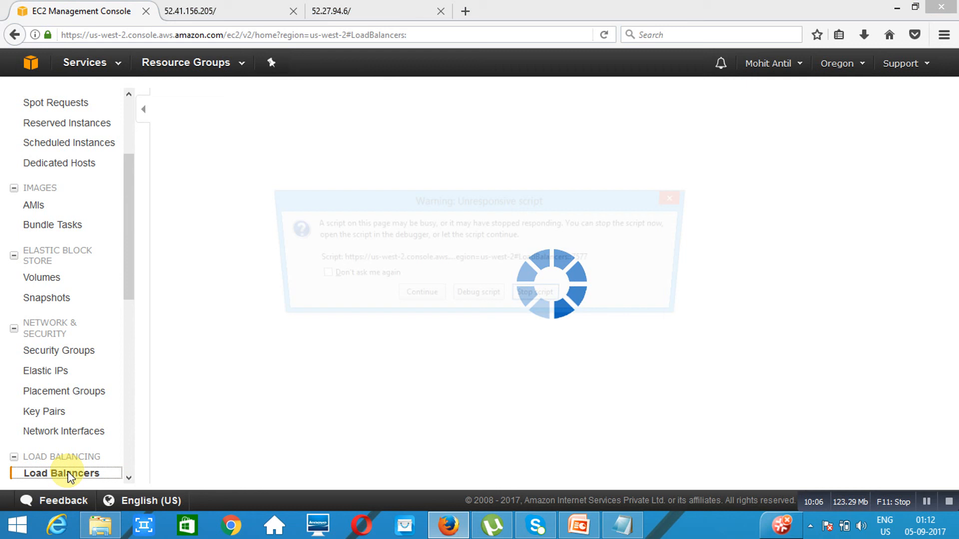
click(416, 298)
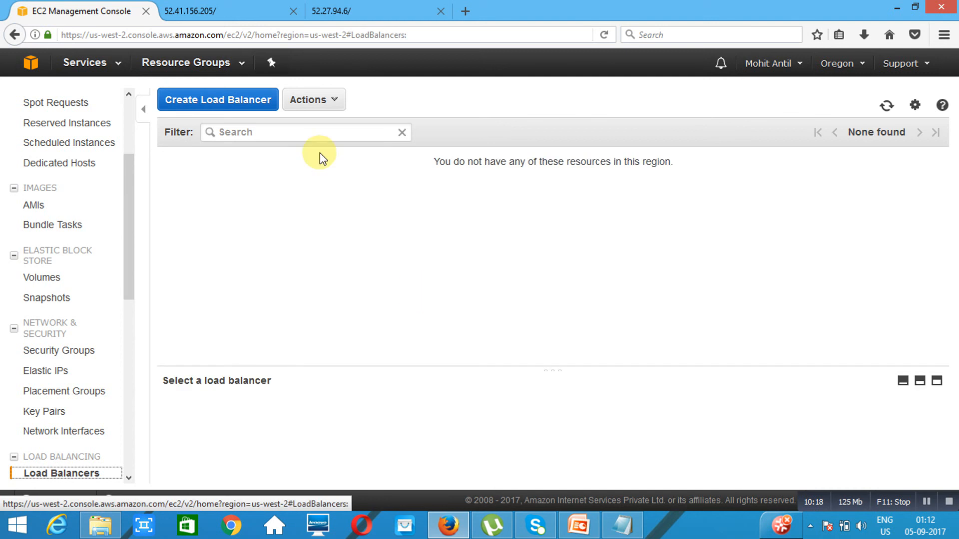
click(215, 100)
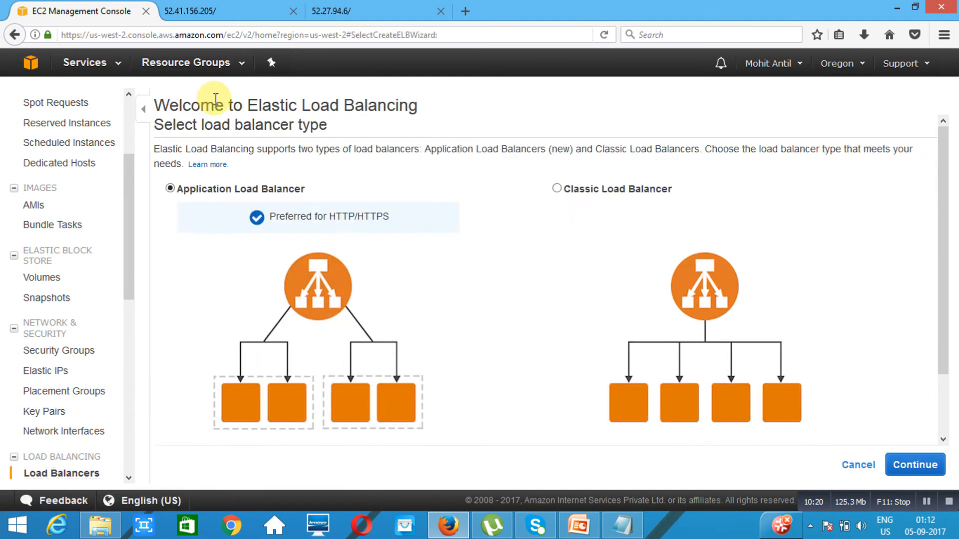
click(486, 175)
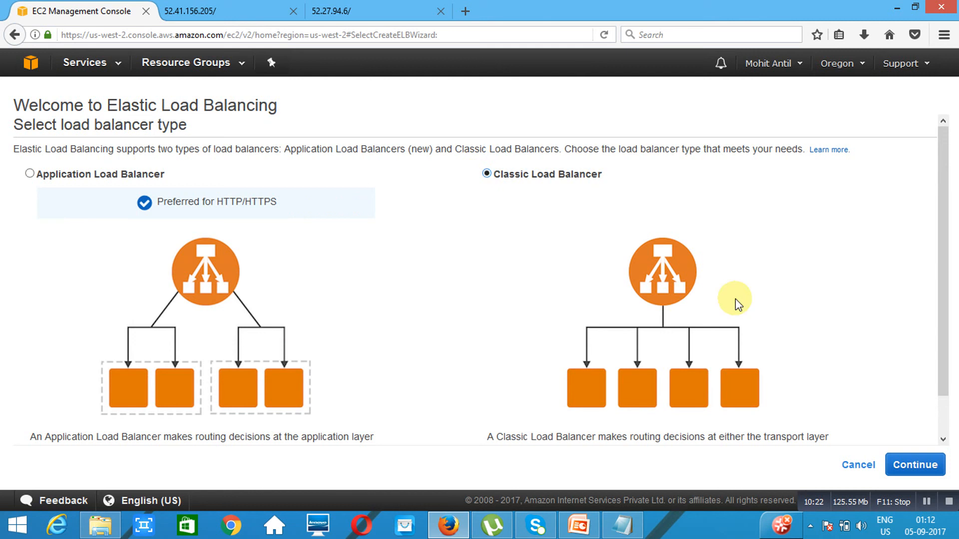
click(910, 467)
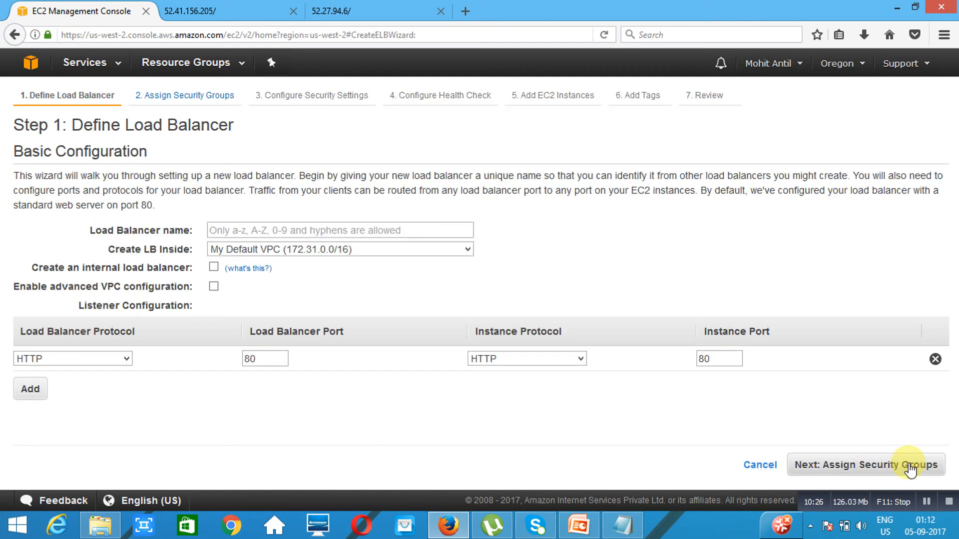
Name the load balancer IntaglioELB, keep the default VPC and HTTP port 80 listener, and proceed to security groups.
click(438, 231)
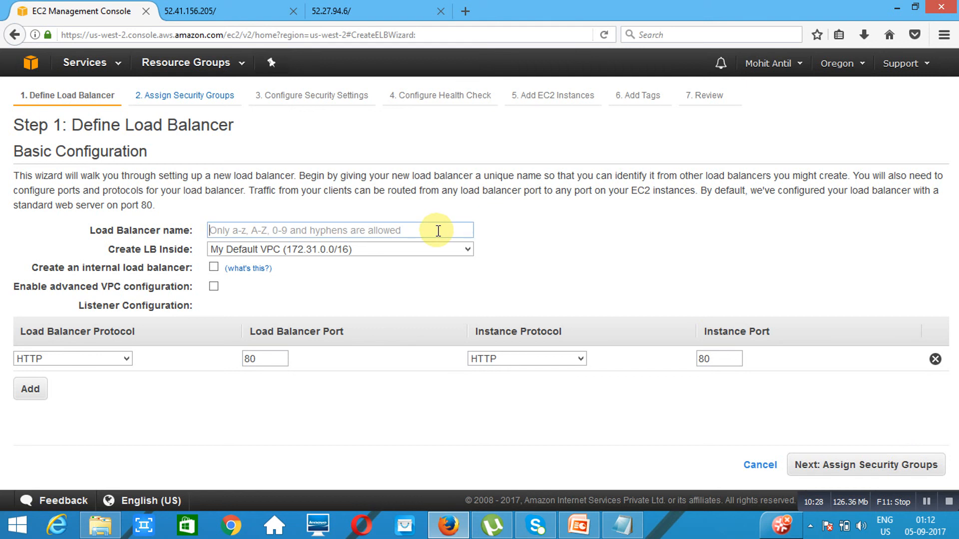
text(Intag)
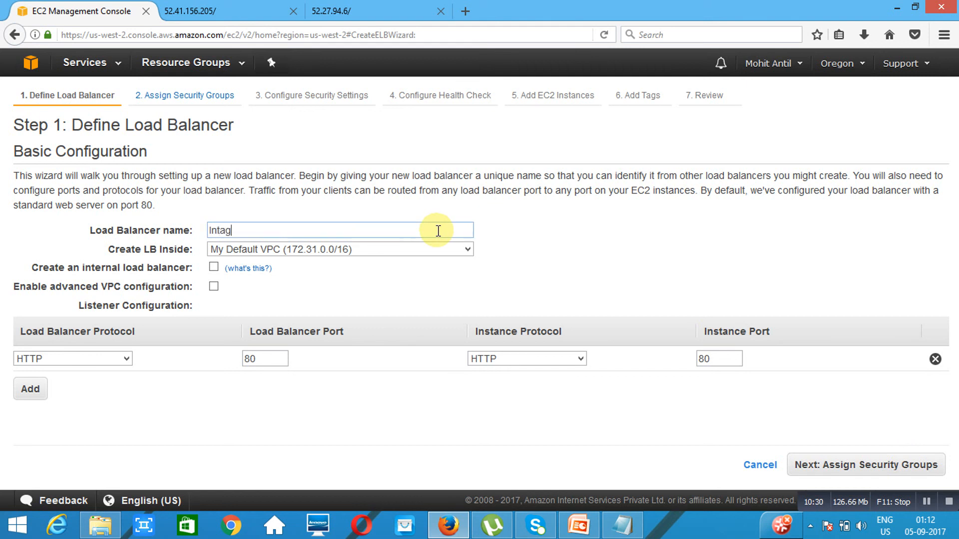
text(lioELB)
click(872, 475)
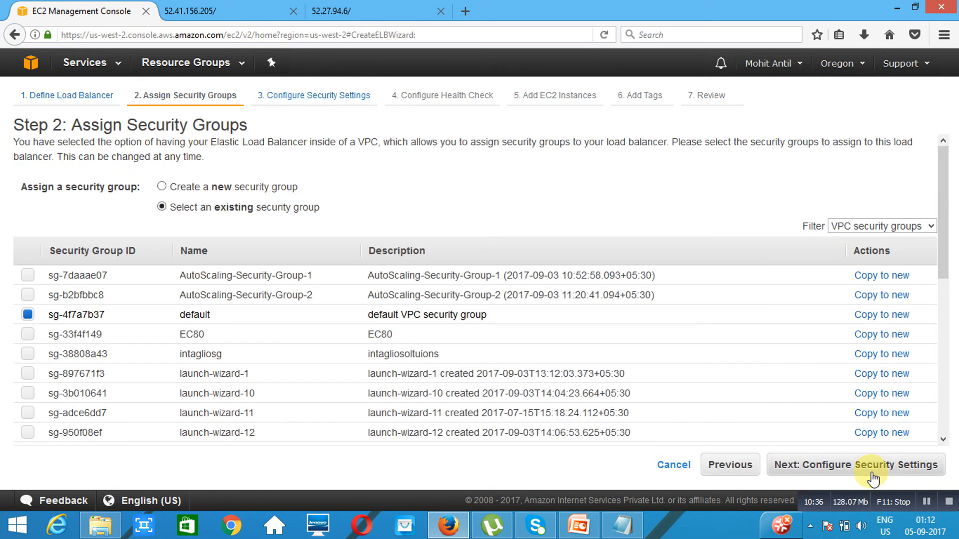
Assign a new security group with the default port 80 rule and continue past the security settings to the health check.
click(163, 189)
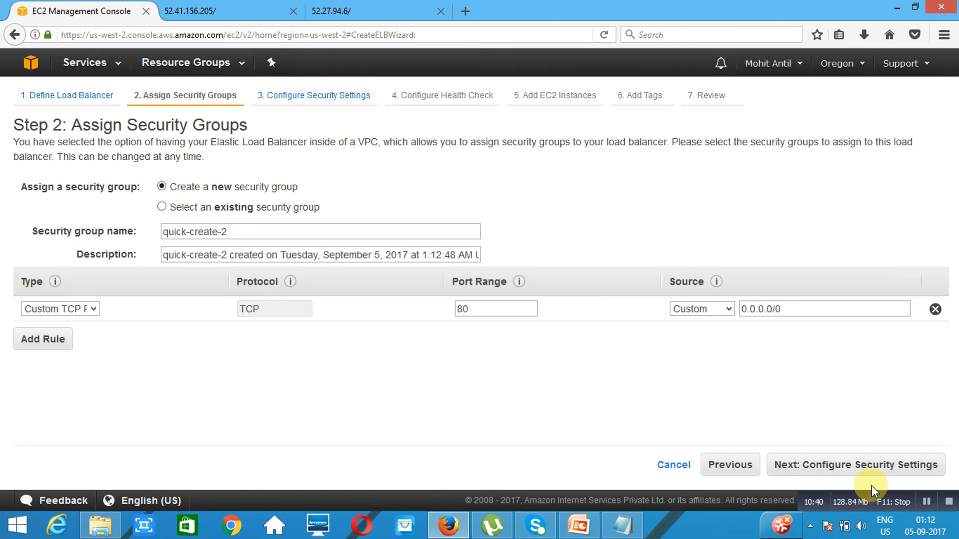
click(868, 472)
click(868, 472)
Set the health check interval to 10 seconds and the healthy threshold to 3, and proceed to adding instances.
click(197, 309)
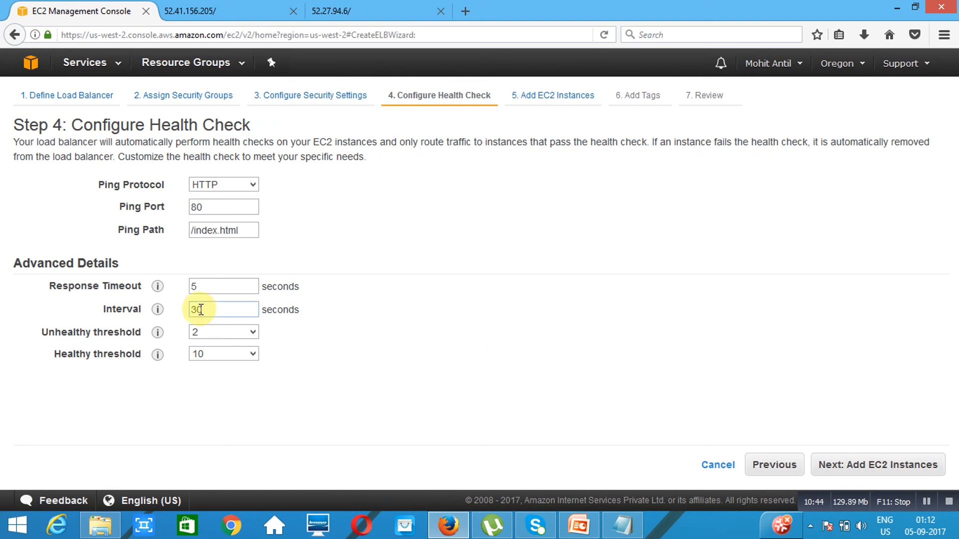
key(BackSpace)
text(1)
click(229, 359)
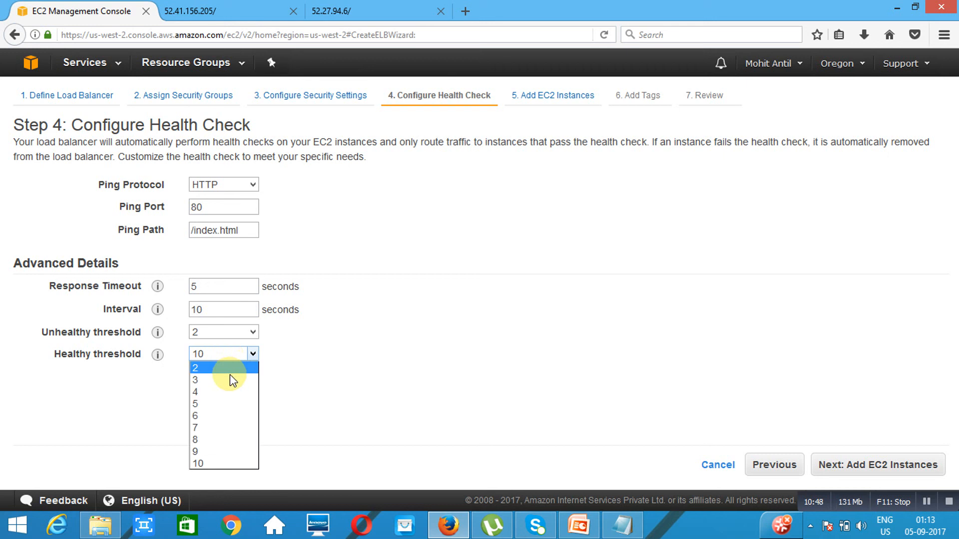
click(230, 381)
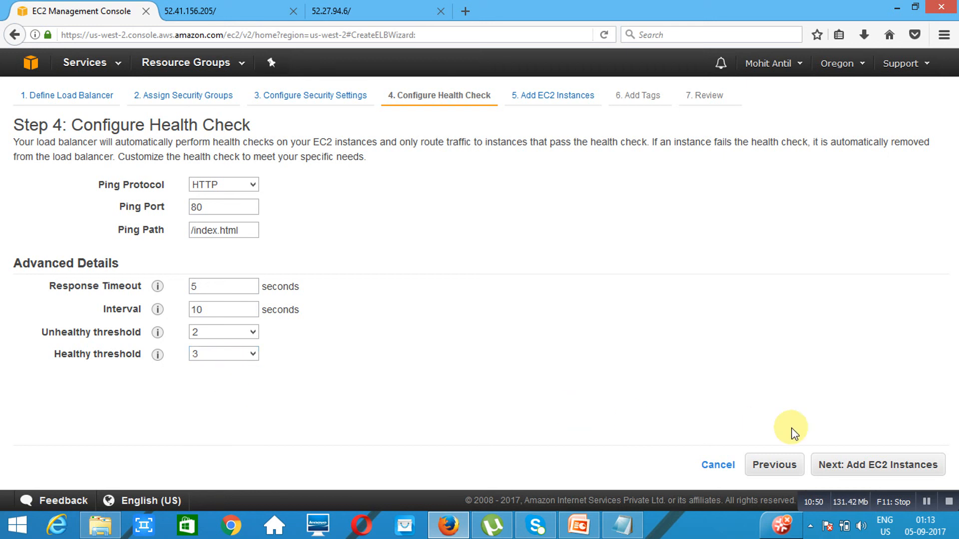
click(872, 465)
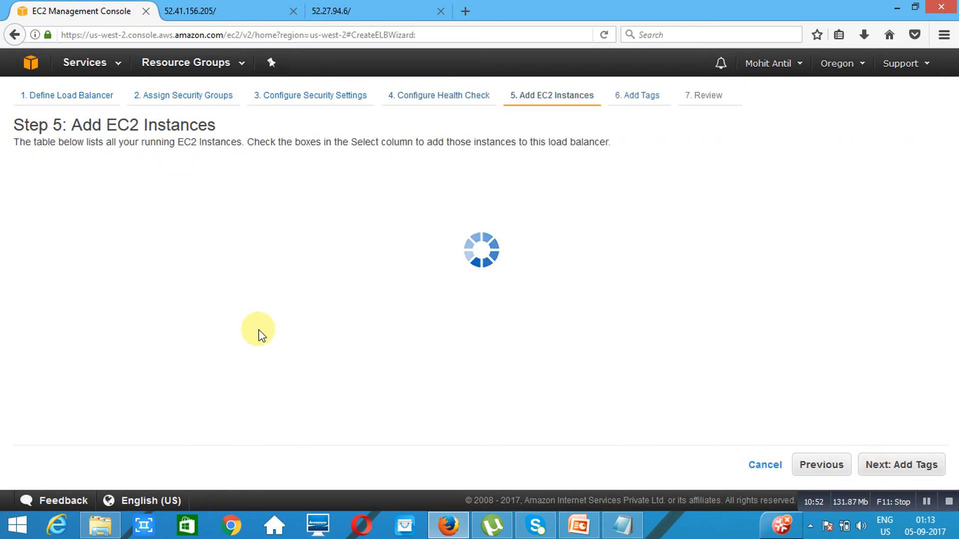
Add the running Web Server1 and Web Server 2 instances to the load balancer and proceed to tags.
click(27, 239)
click(27, 220)
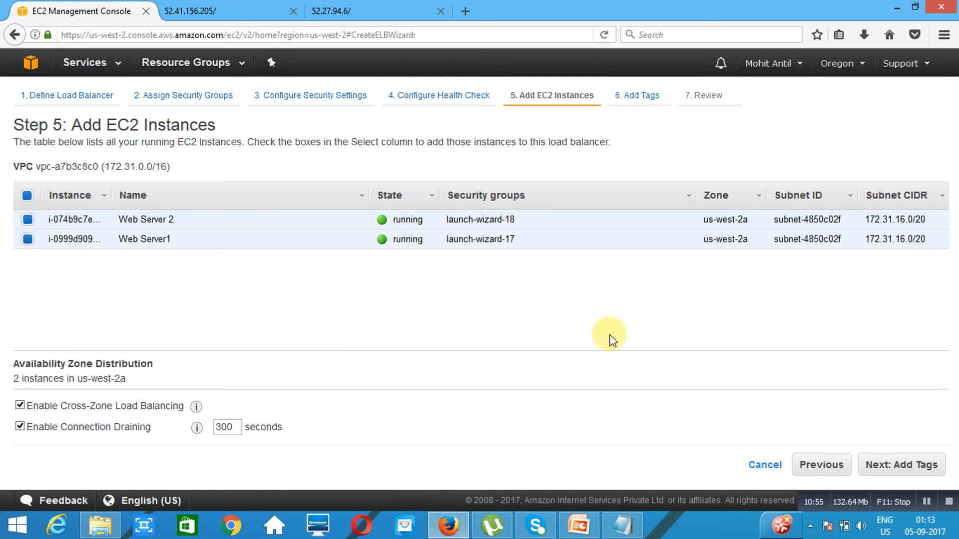
click(908, 479)
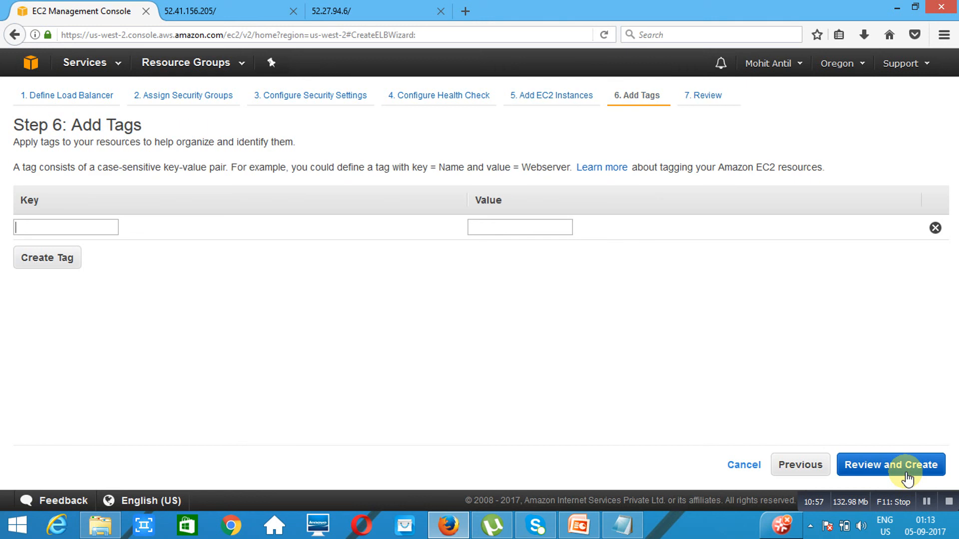
Tag the load balancer with key Name and value ELB, create it, and close the creation status page.
text(Name)
key(Tab)
text(ELB)
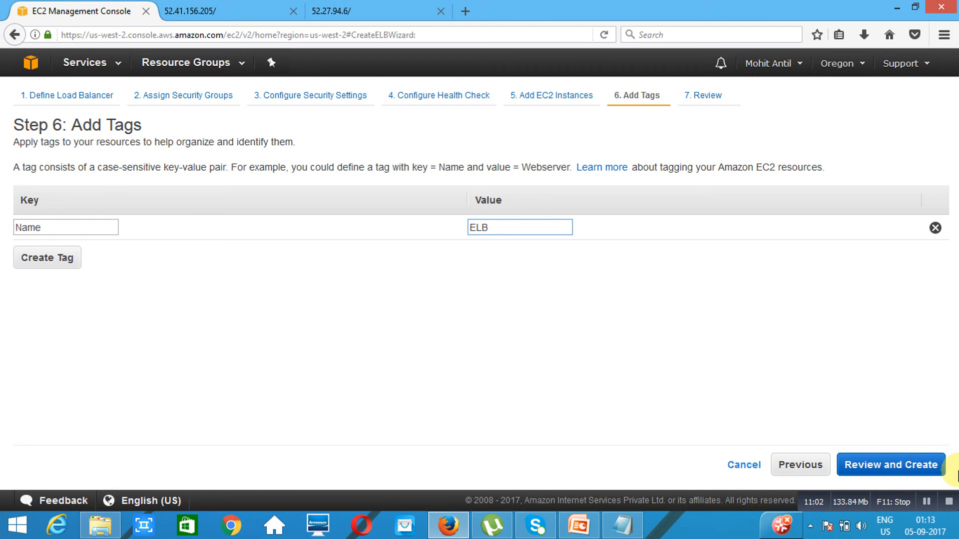
click(897, 464)
click(921, 465)
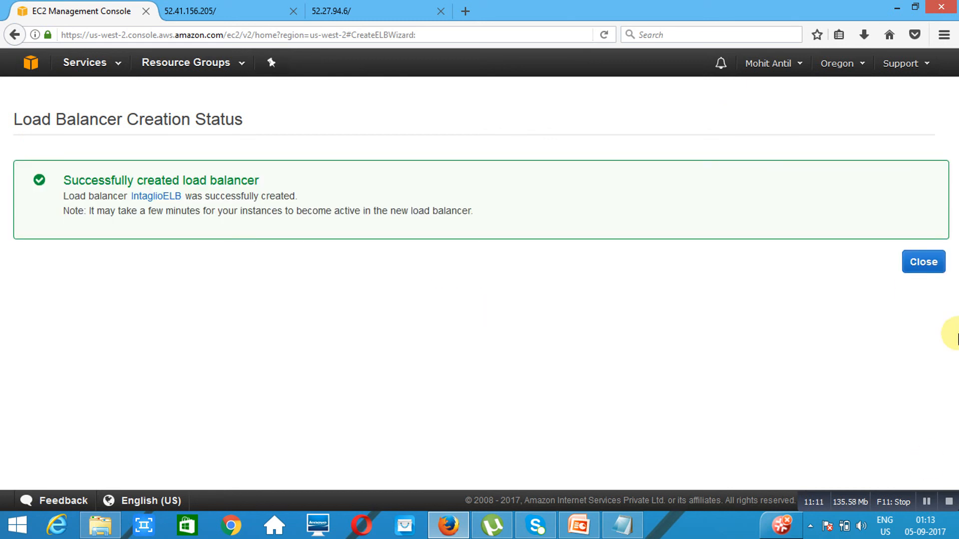
click(923, 267)
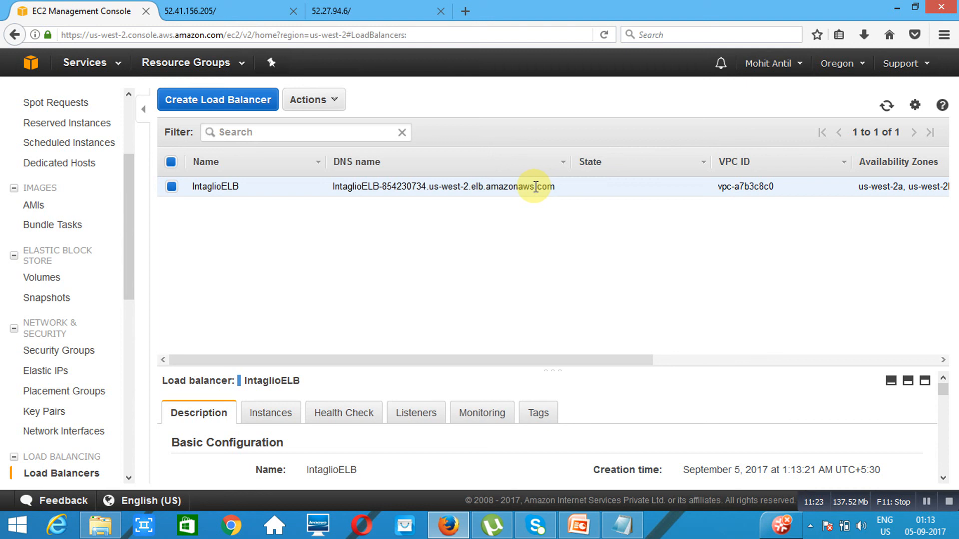
Compare the pages served directly by the two web servers at 52.41.156.205 and 52.27.94.6.
click(220, 12)
click(375, 16)
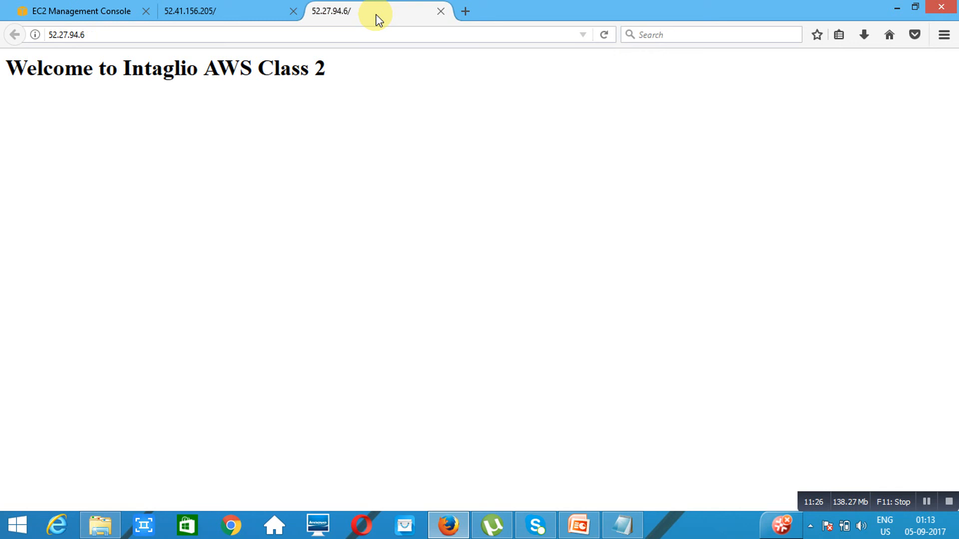
click(224, 12)
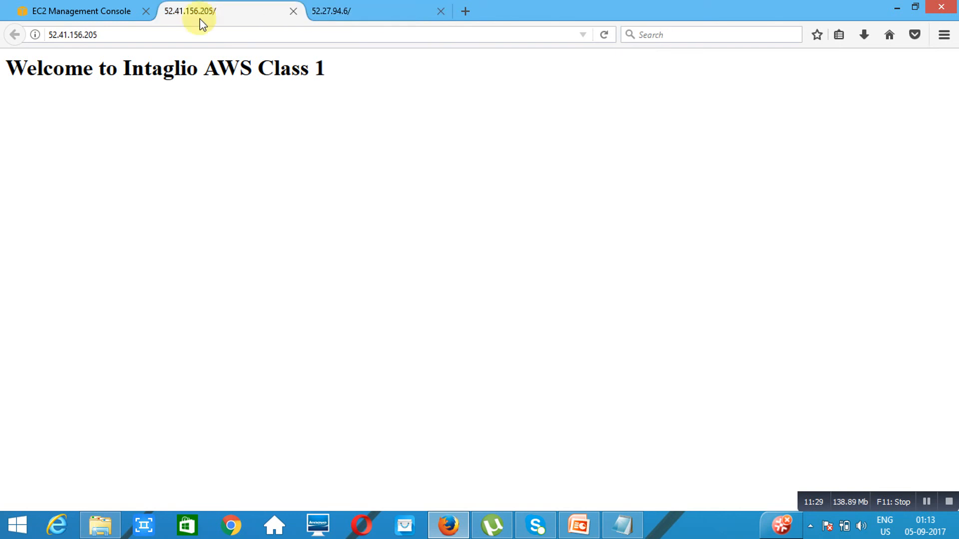
click(119, 29)
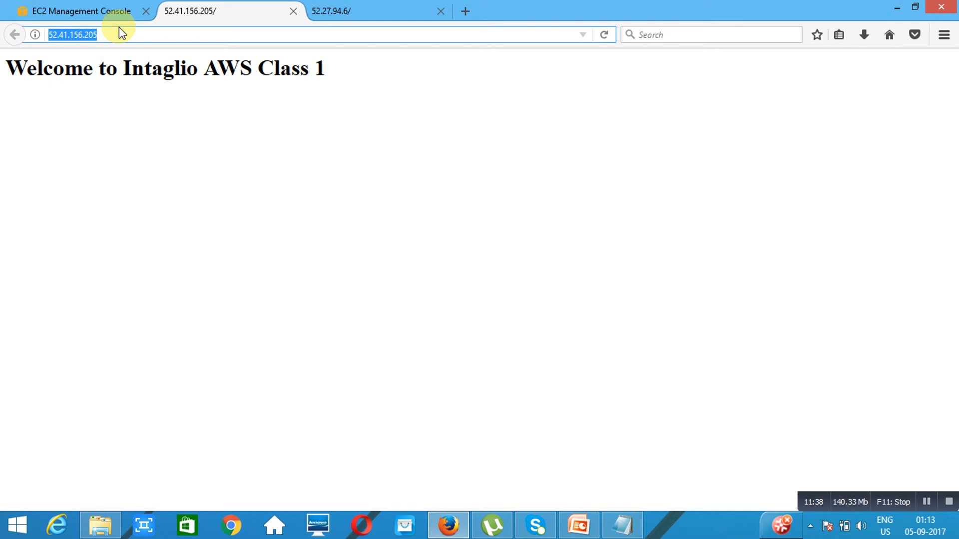
Return to the EC2 console and examine IntaglioELB's DNS name, instances and in-service status.
click(90, 7)
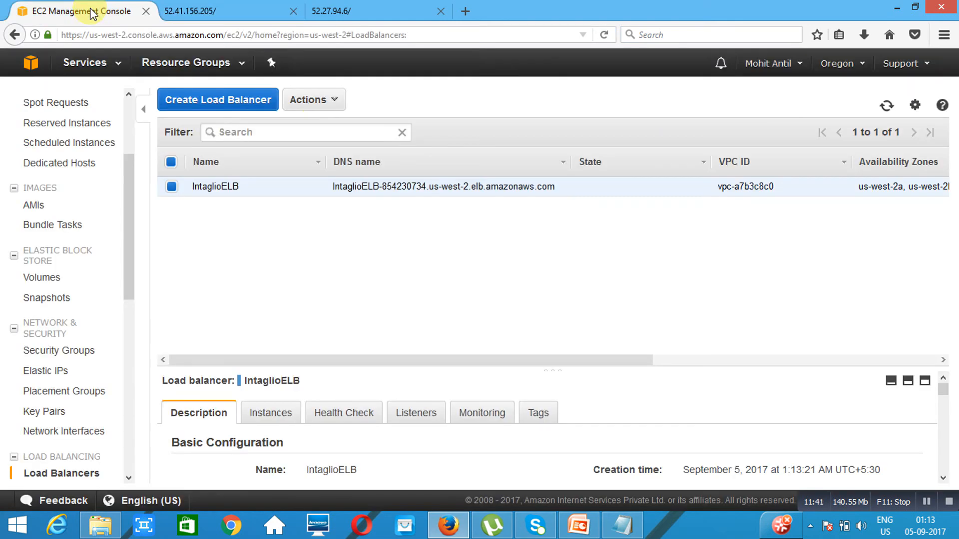
triple_click(453, 186)
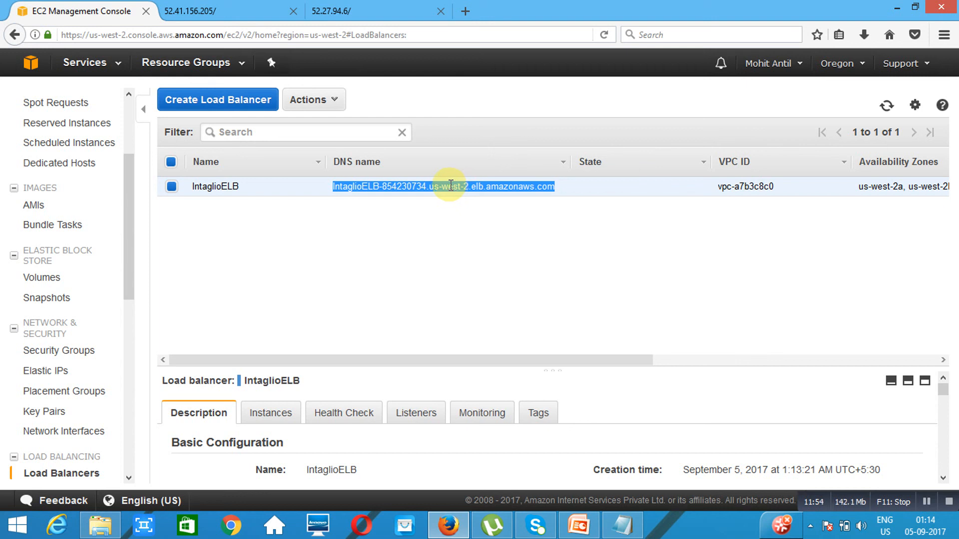
click(269, 417)
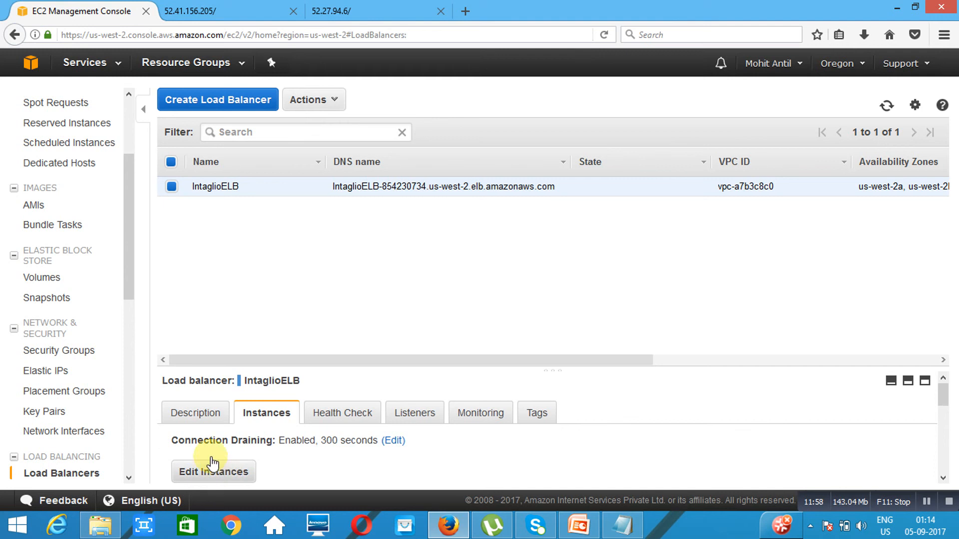
click(199, 420)
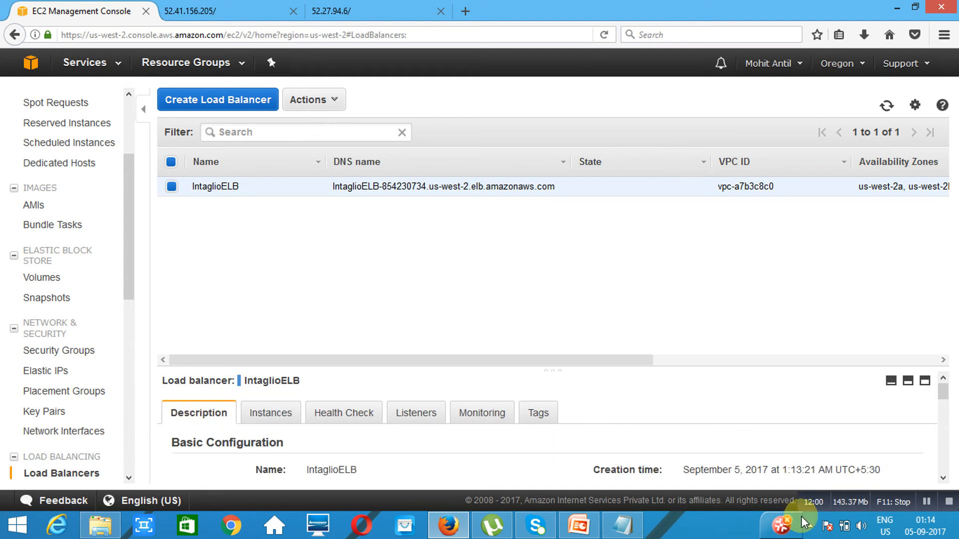
scroll(943, 478, down, 4)
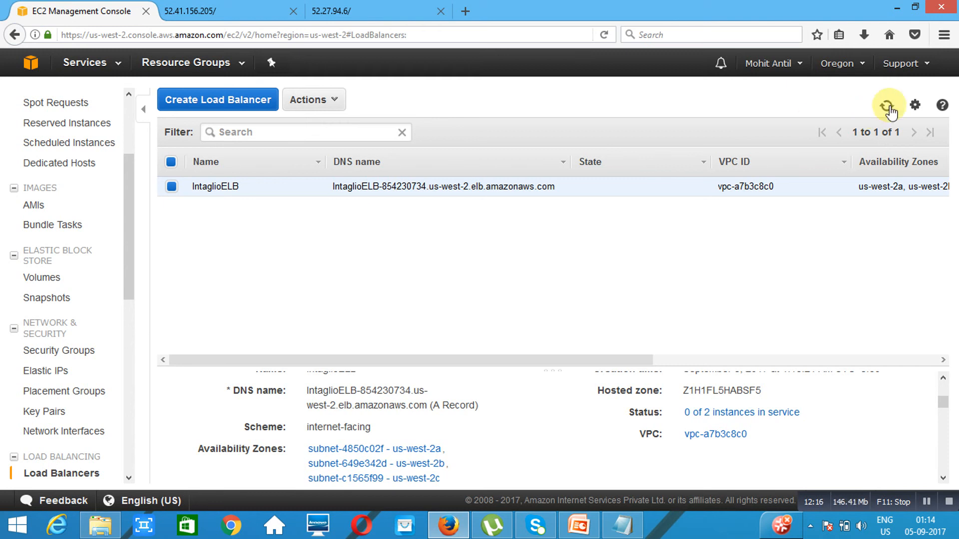
Refresh the load balancer list repeatedly and check how many of IntaglioELB's instances are in service.
click(885, 107)
click(885, 108)
click(885, 106)
drag(805, 418, 668, 407)
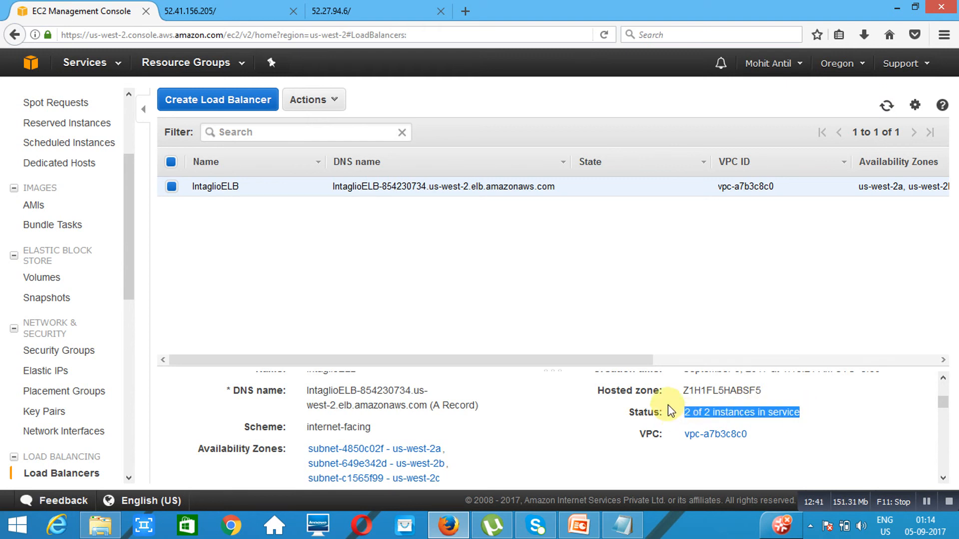
click(668, 407)
Copy IntaglioELB's DNS name and open intaglioelb-854230734.us-west-2.elb.amazonaws.com in Chrome.
double_click(444, 188)
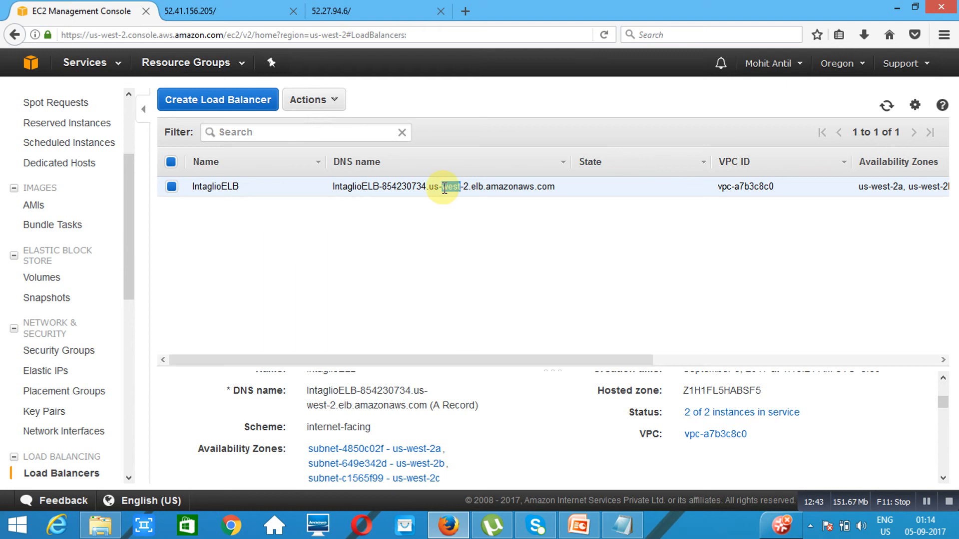
triple_click(445, 187)
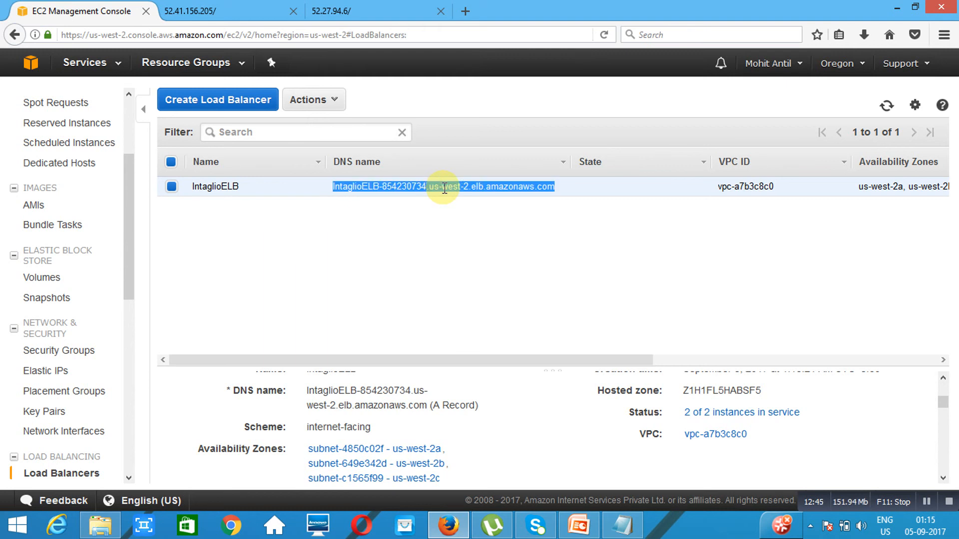
click(230, 526)
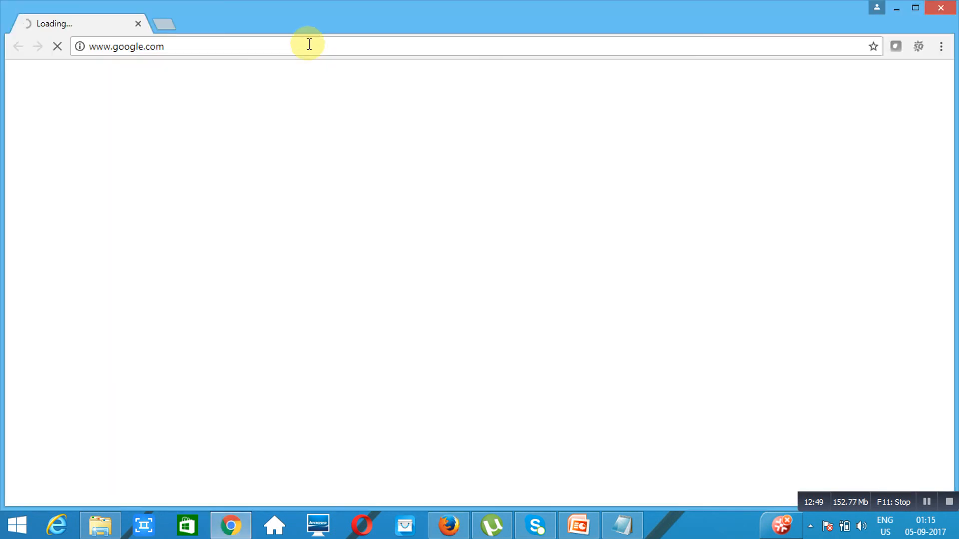
click(309, 44)
text(intaglioelb-854230734.us-west-2.elb.amazonaws.com)
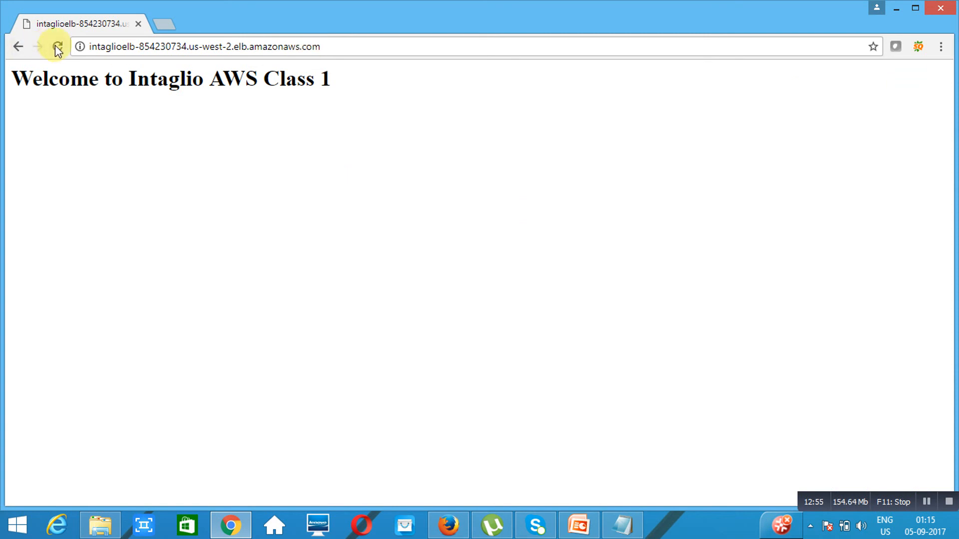
Reload the load balancer's page several times to check whether requests alternate between the two web servers.
click(57, 47)
click(57, 47)
click(58, 46)
click(58, 46)
click(57, 46)
click(58, 46)
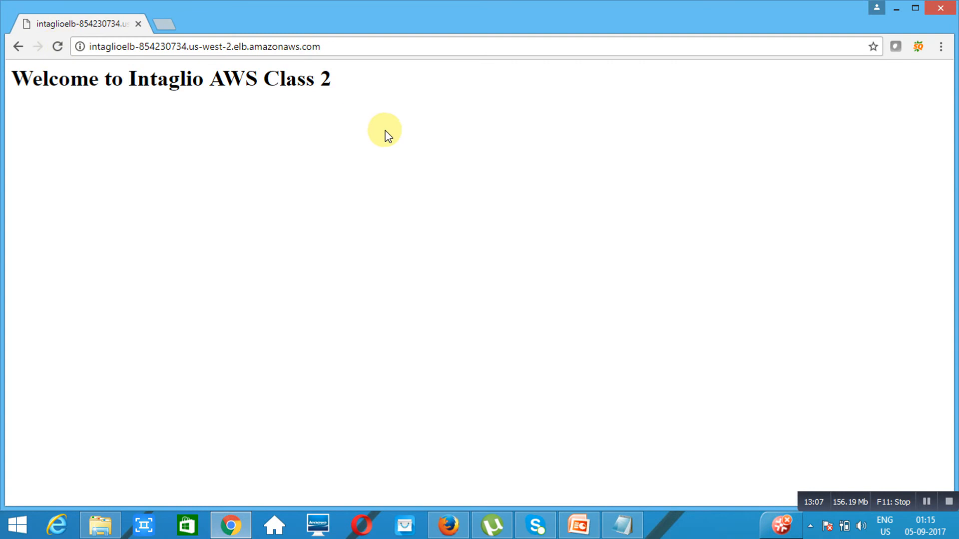